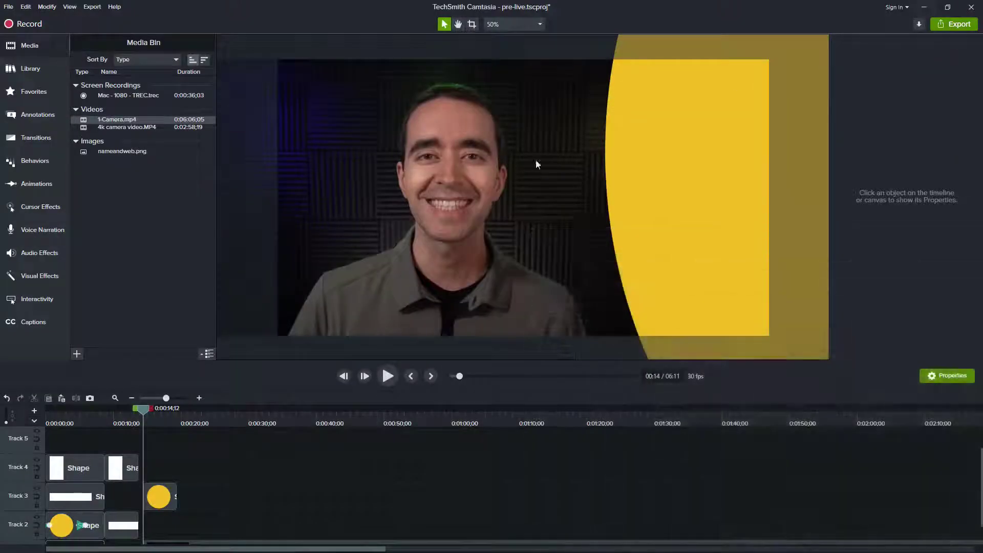
Review the watermark option in the custom production wizard for MP4 output, and close the wizard without producing the video.
click(225, 414)
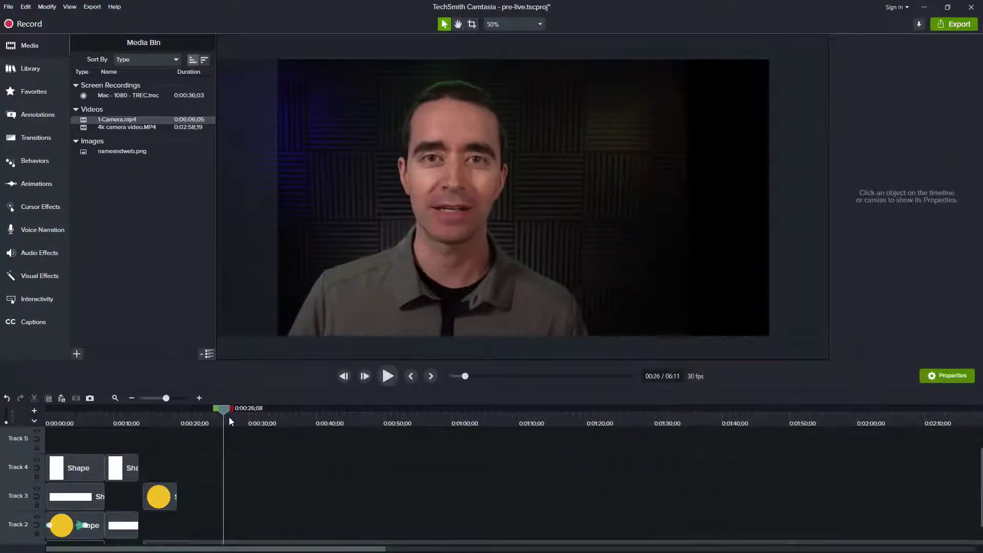
click(92, 6)
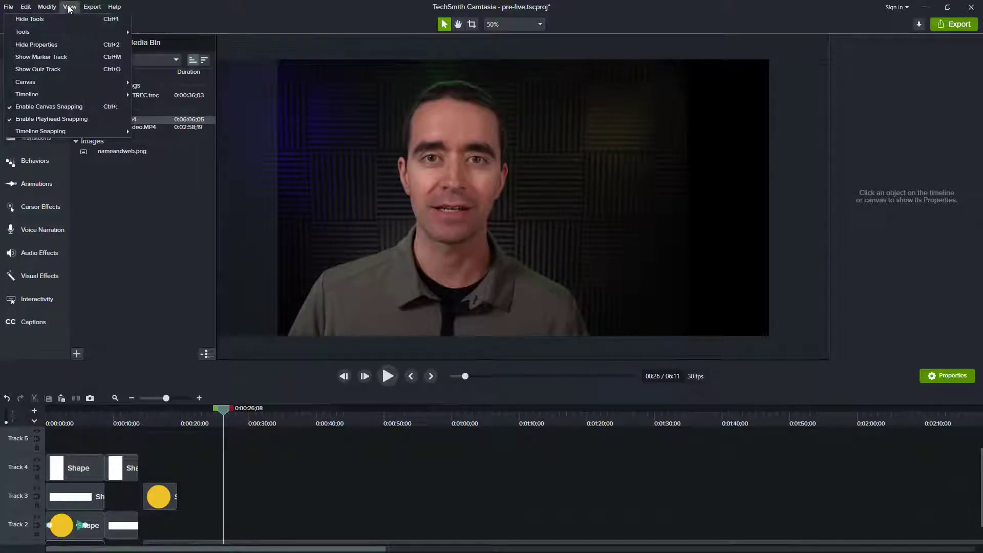
click(84, 17)
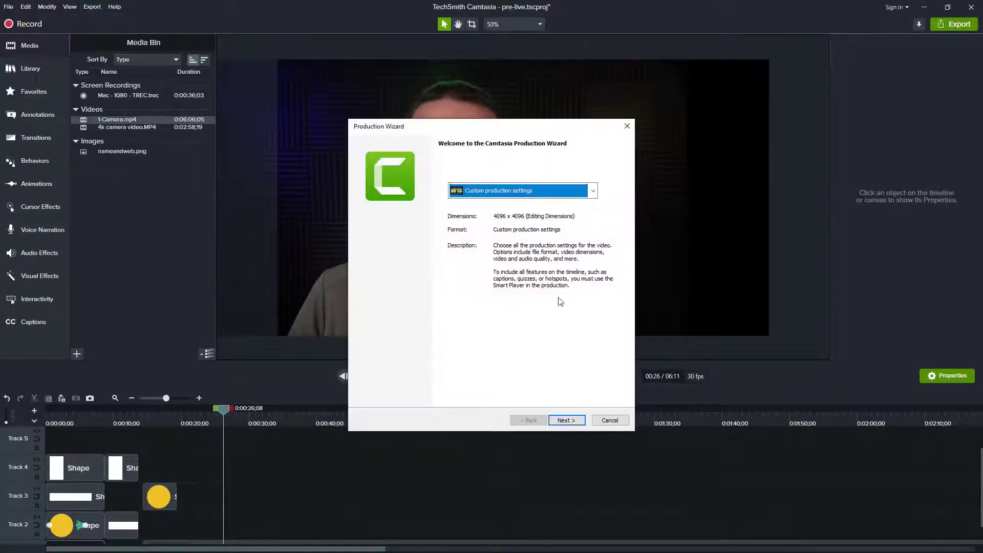
click(565, 421)
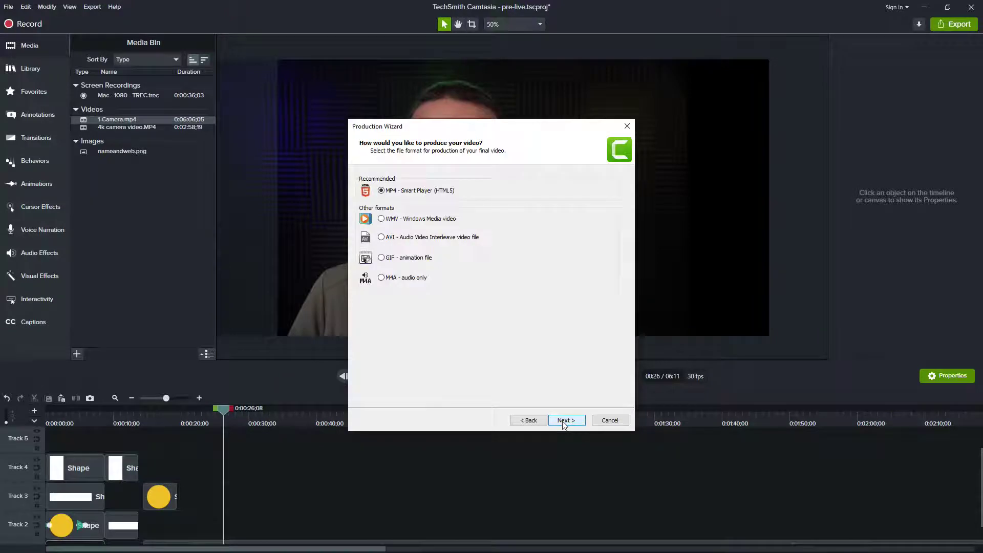
click(565, 422)
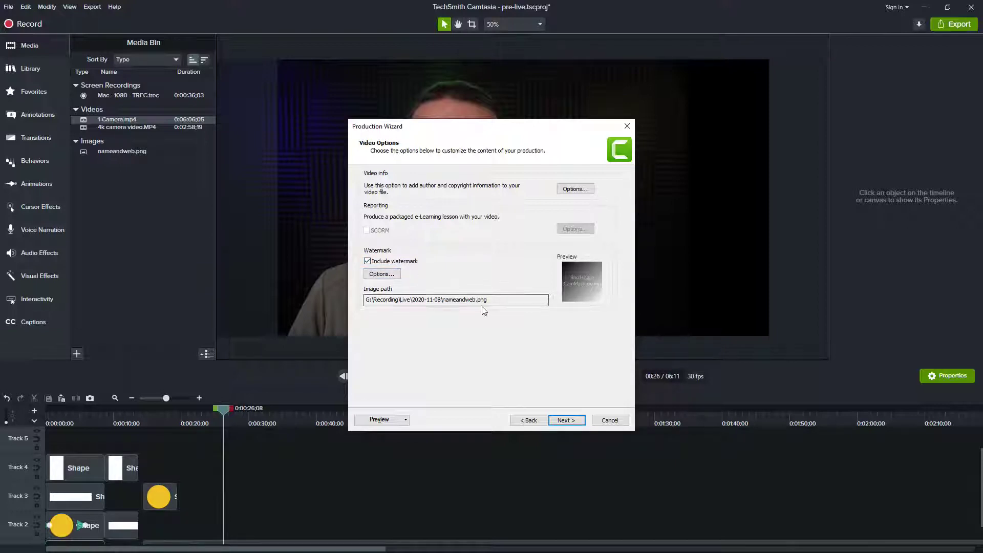
click(609, 420)
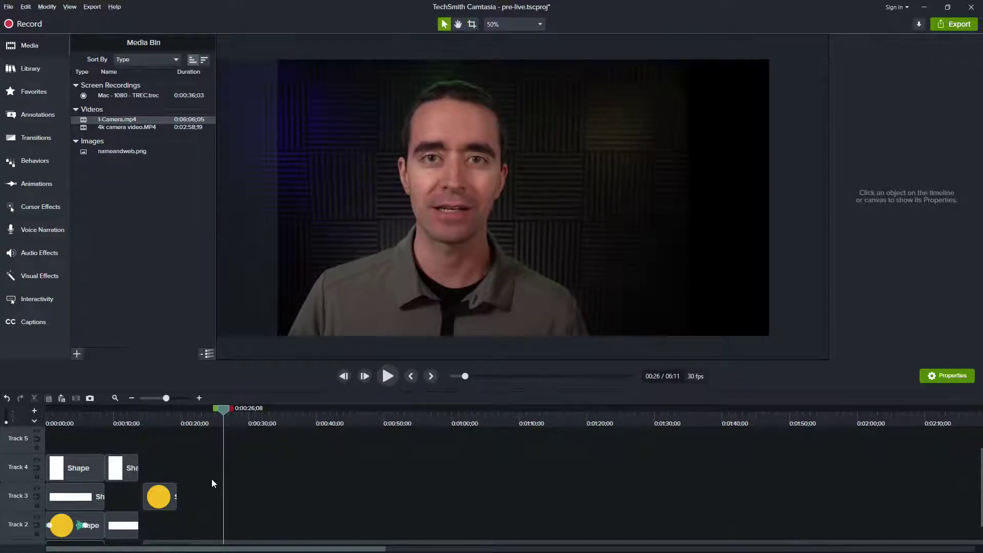
Switch to GIMP and create a new image 300 px wide and 200 px high.
key(alt+Tab)
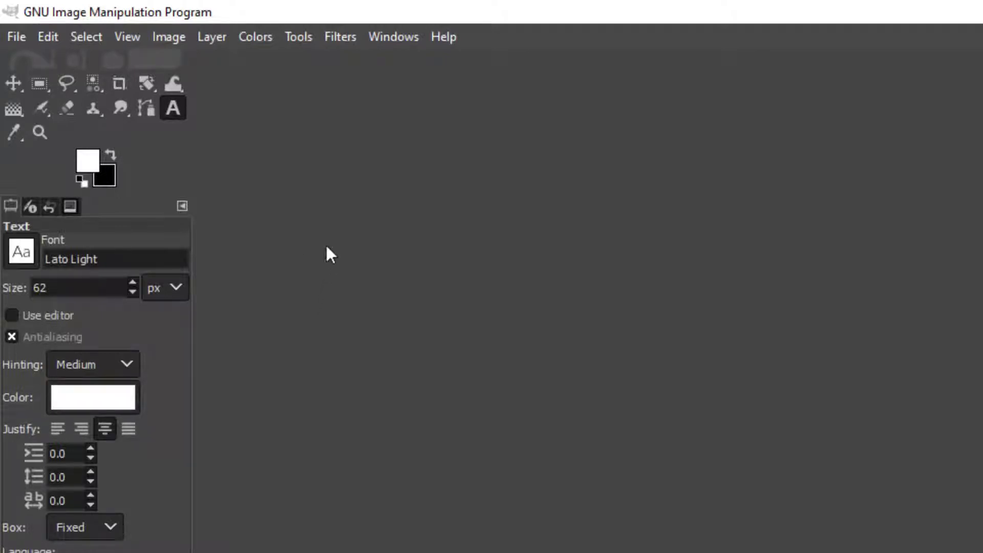
click(18, 35)
click(41, 66)
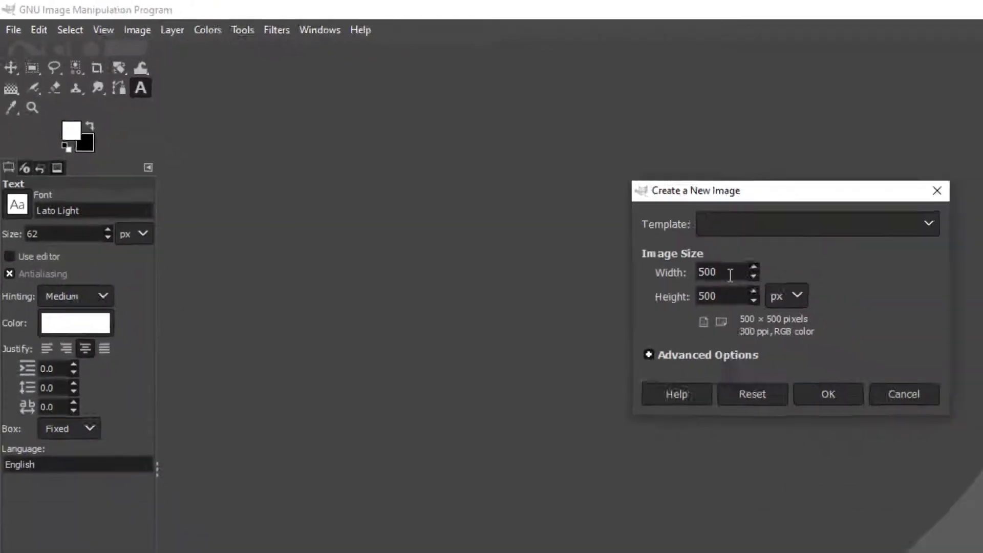
drag(730, 274, 650, 275)
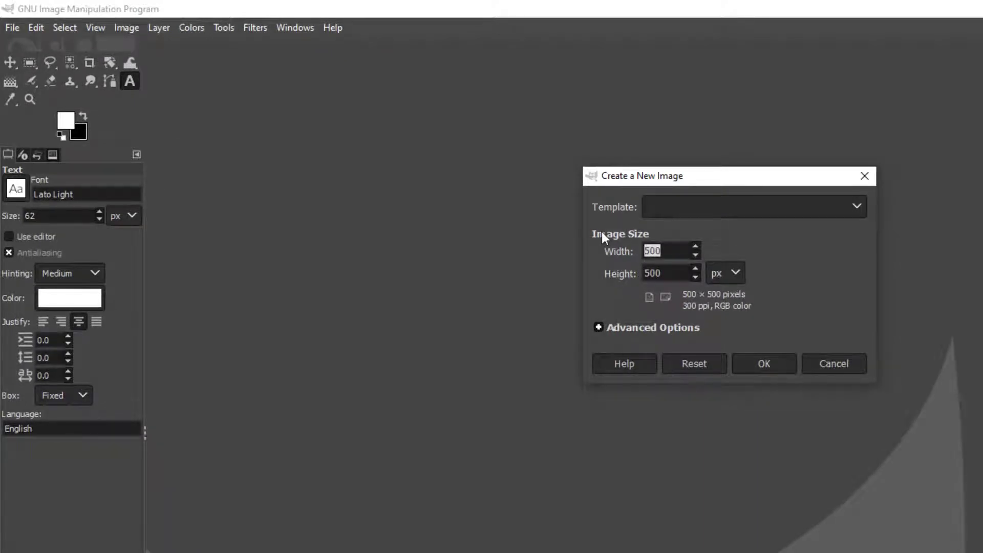
text(300)
key(Tab)
text(200)
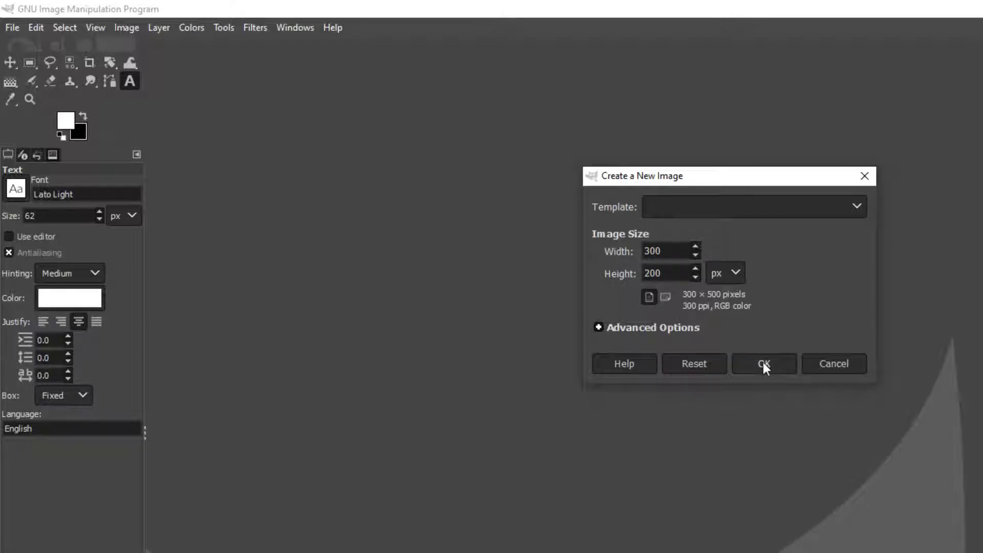
click(762, 362)
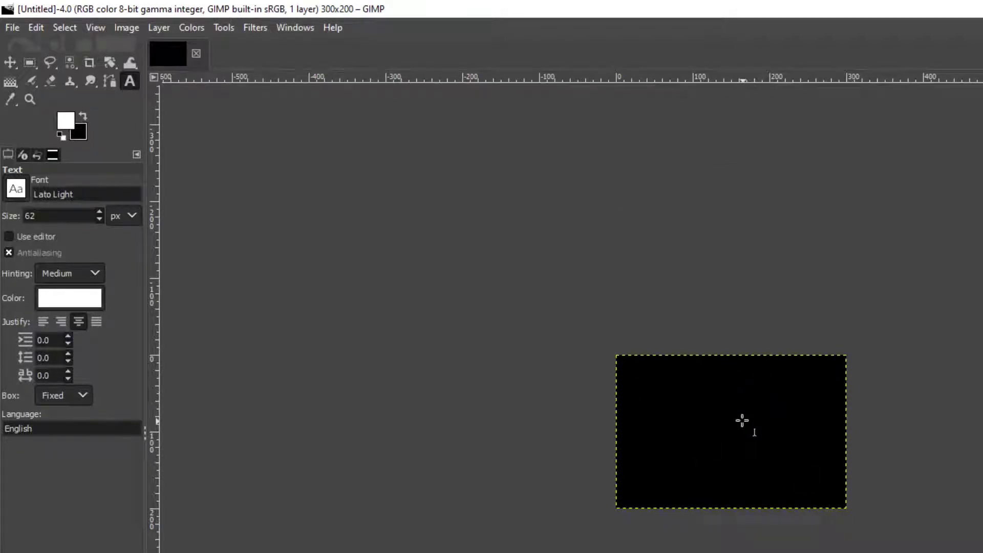
Add an alpha channel to the background layer and clear its black fill to make it transparent.
click(157, 28)
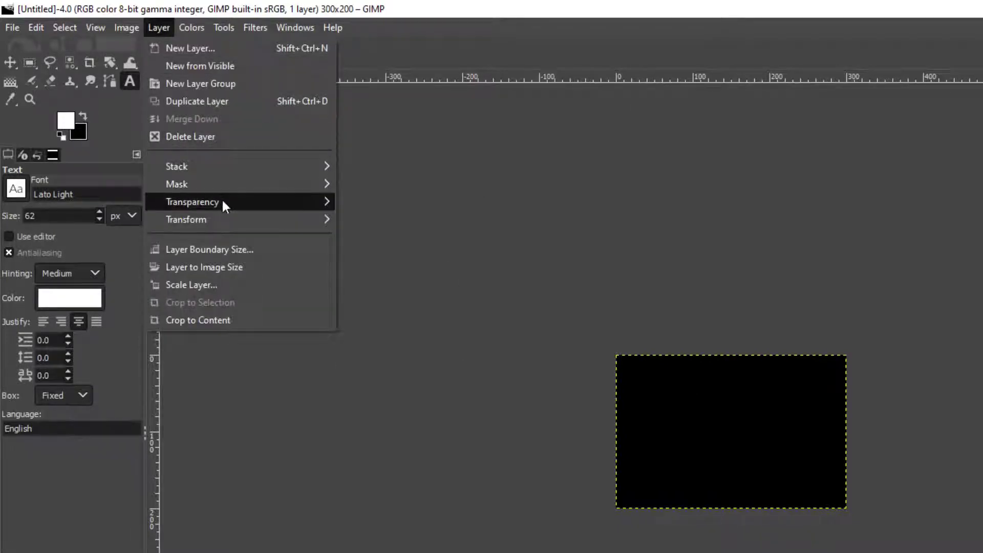
mouse_move(222, 203)
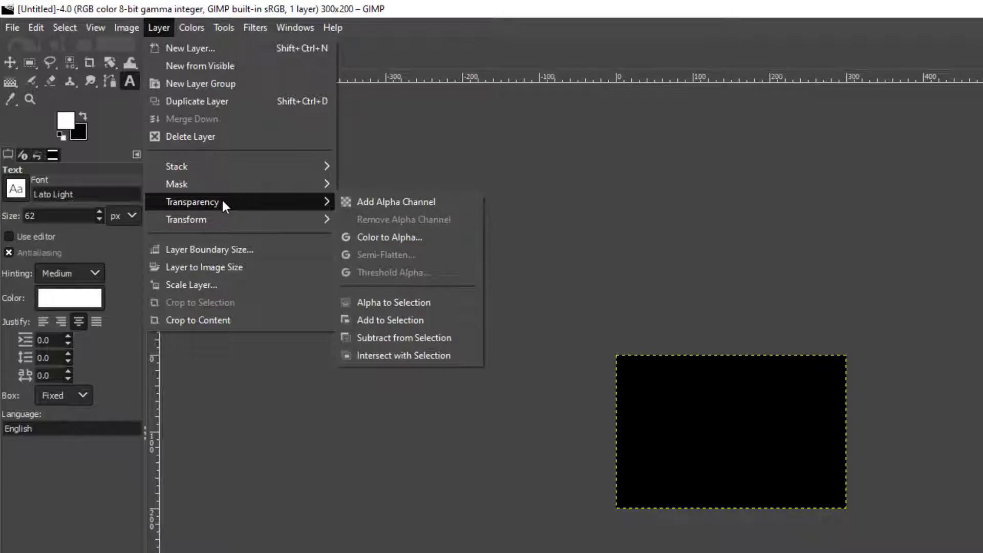
click(445, 204)
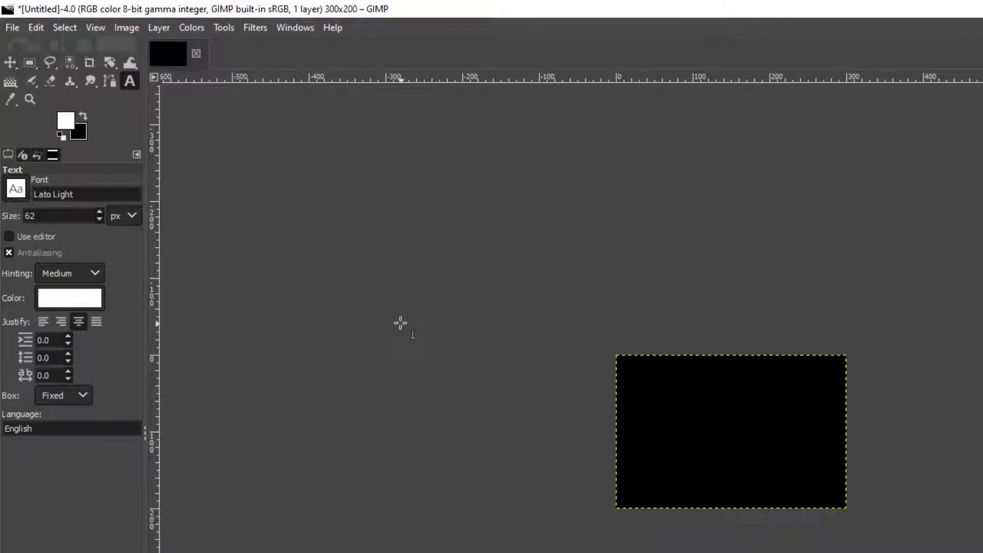
key(Delete)
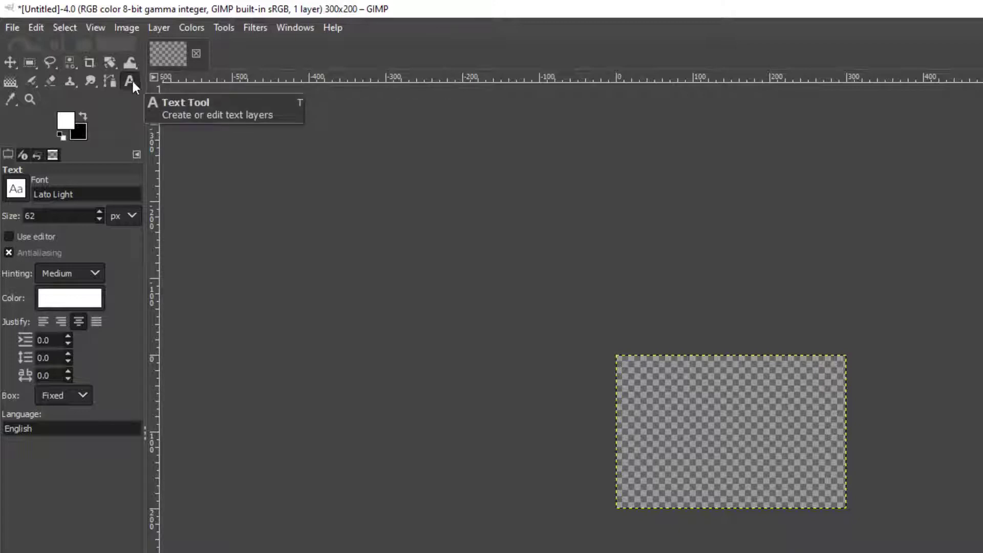
Add white Lato Light text on the canvas with the presenter's full name above CamMastery.com on a second line.
click(633, 381)
text(Ron Houge)
key(BackSpace)
key(BackSpace)
text(ue)
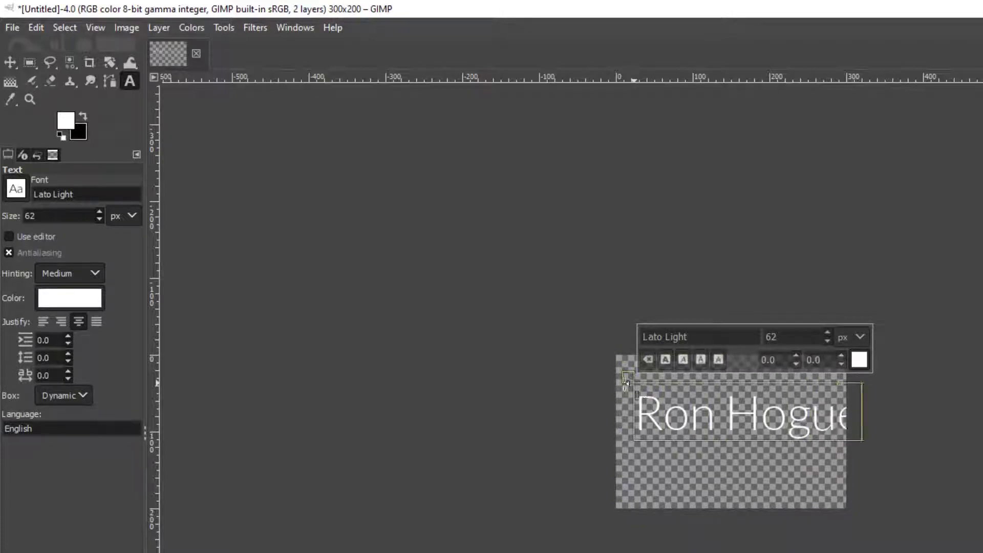
key(Return)
text(Ca)
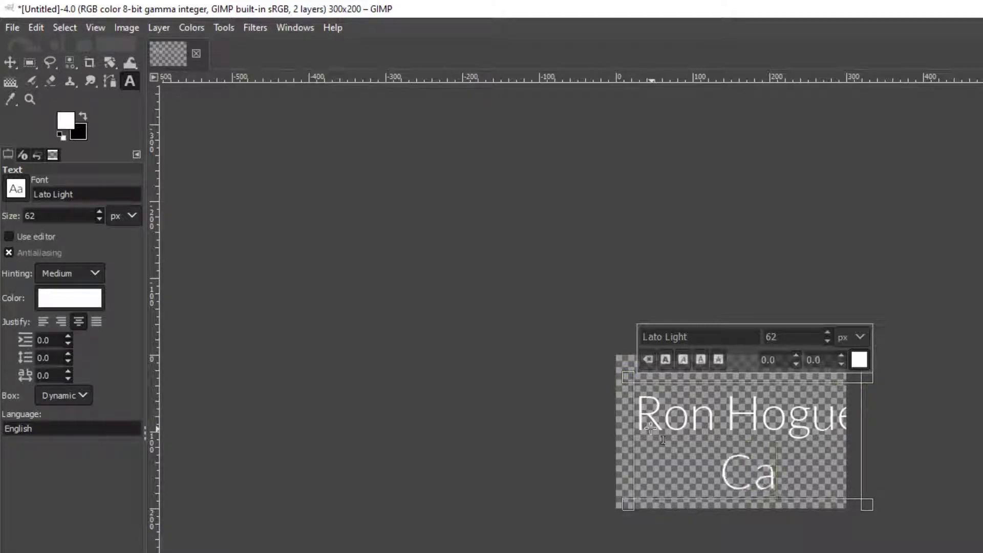
text(mMasterom)
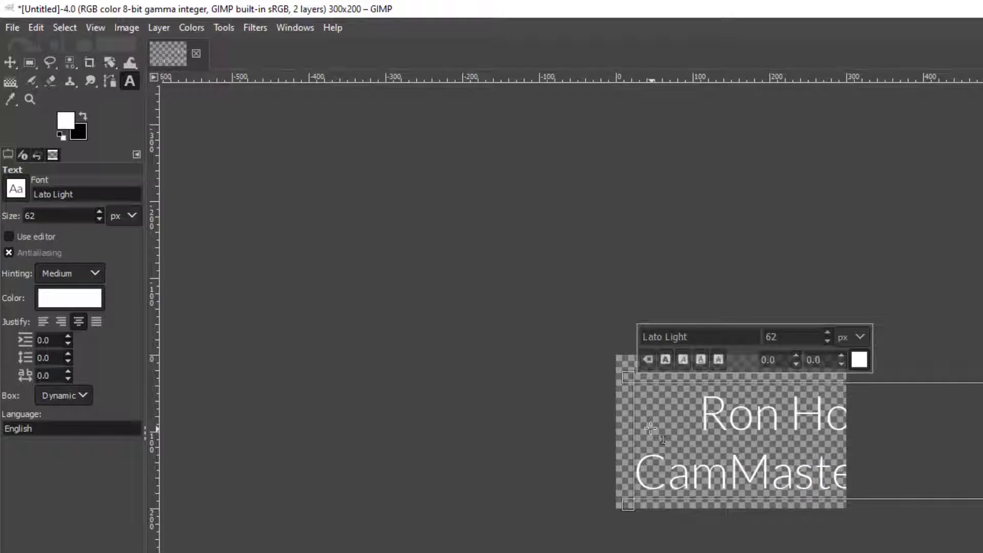
Extend the text box past the image's left edge and reduce all of its text to 42 px.
drag(627, 377, 609, 364)
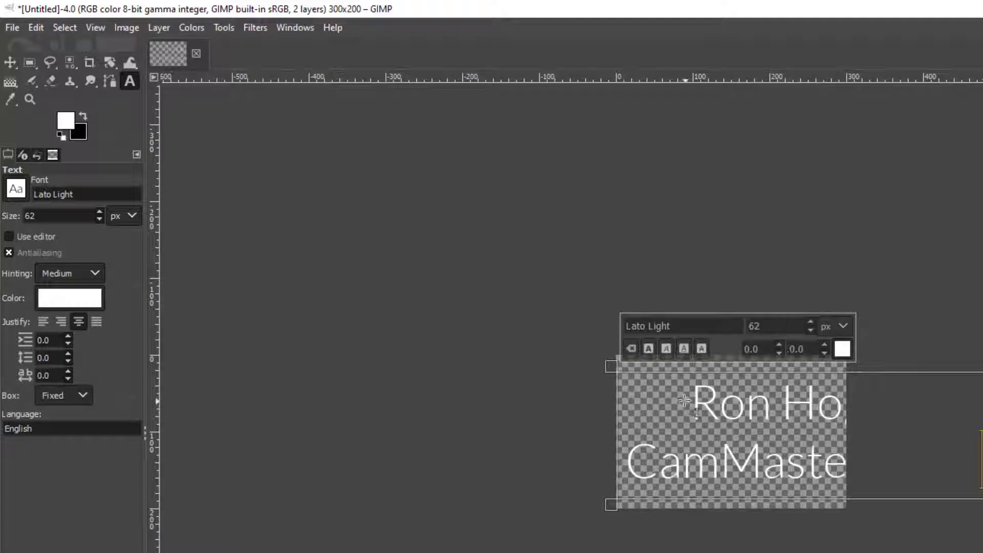
key(ctrl+a)
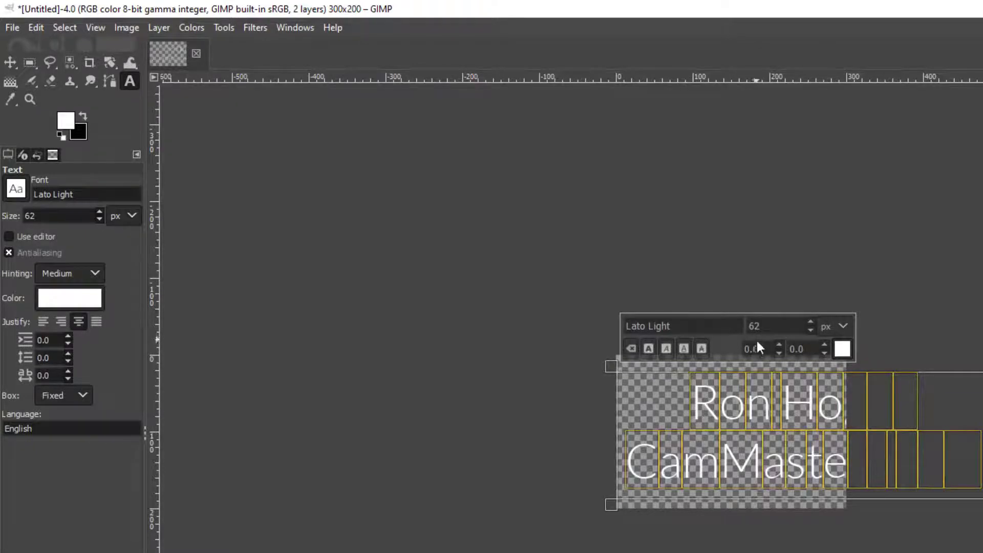
click(810, 330)
click(810, 331)
click(810, 330)
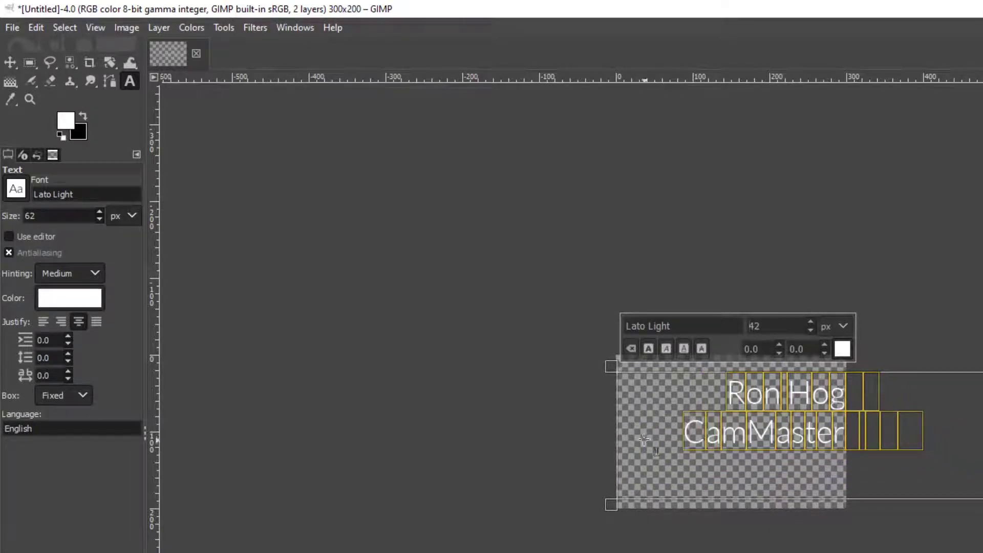
Narrow the text box to the image's width and set the text size to 40 px so each line fits.
drag(982, 369, 847, 380)
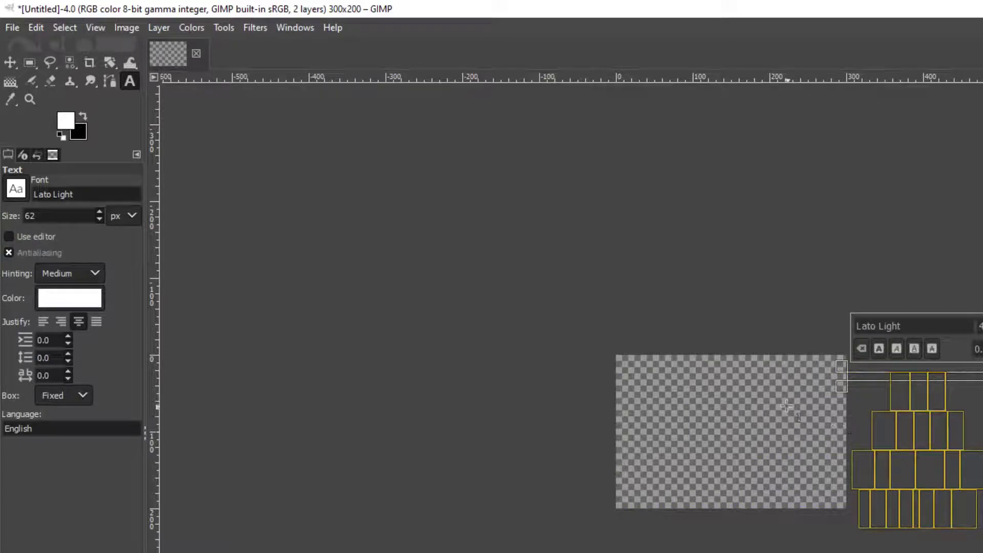
key(ctrl+z)
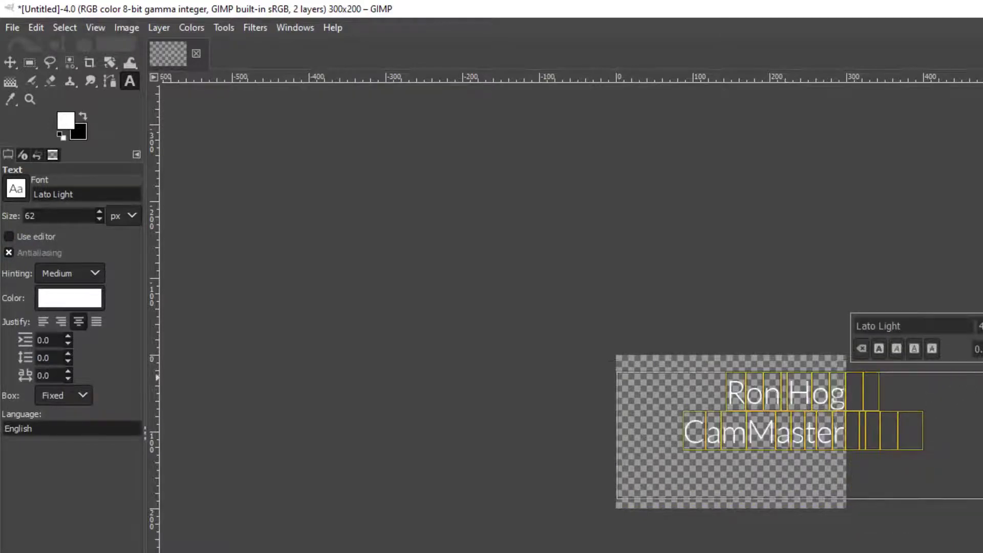
drag(982, 390, 851, 414)
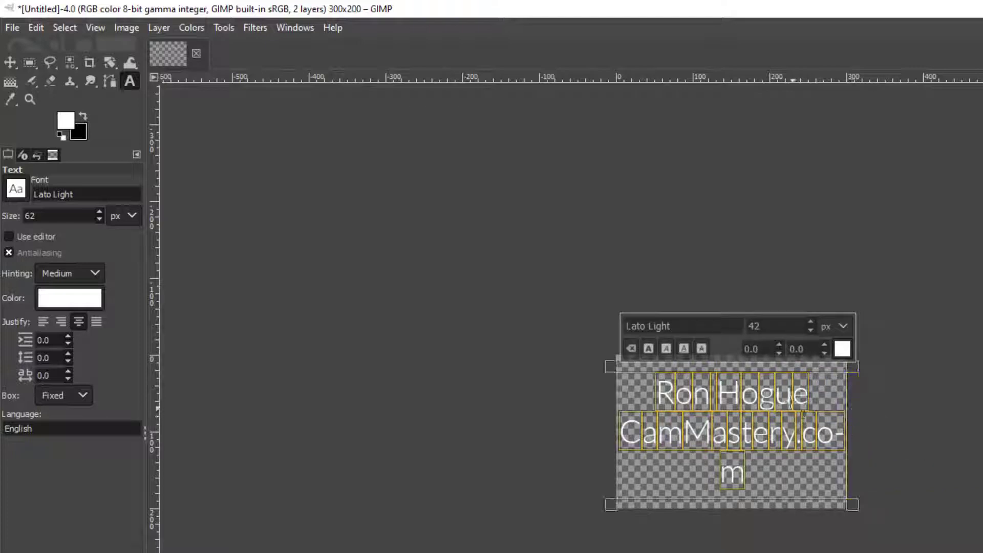
click(810, 330)
click(810, 329)
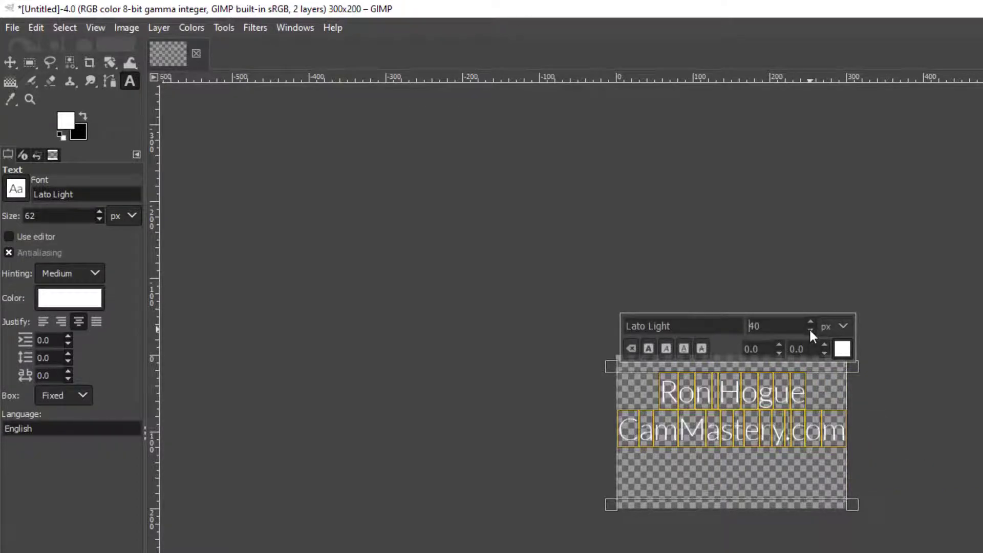
click(752, 546)
click(736, 544)
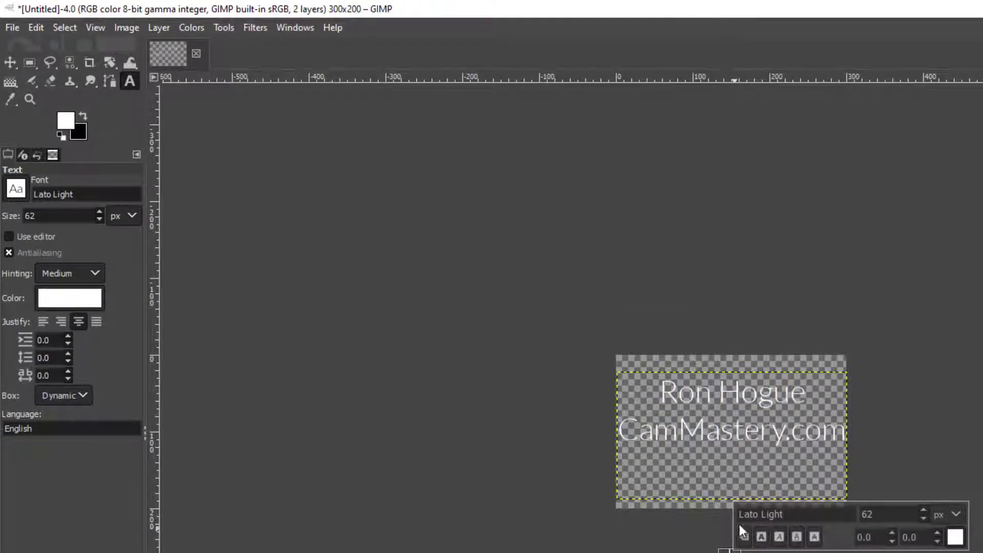
click(767, 327)
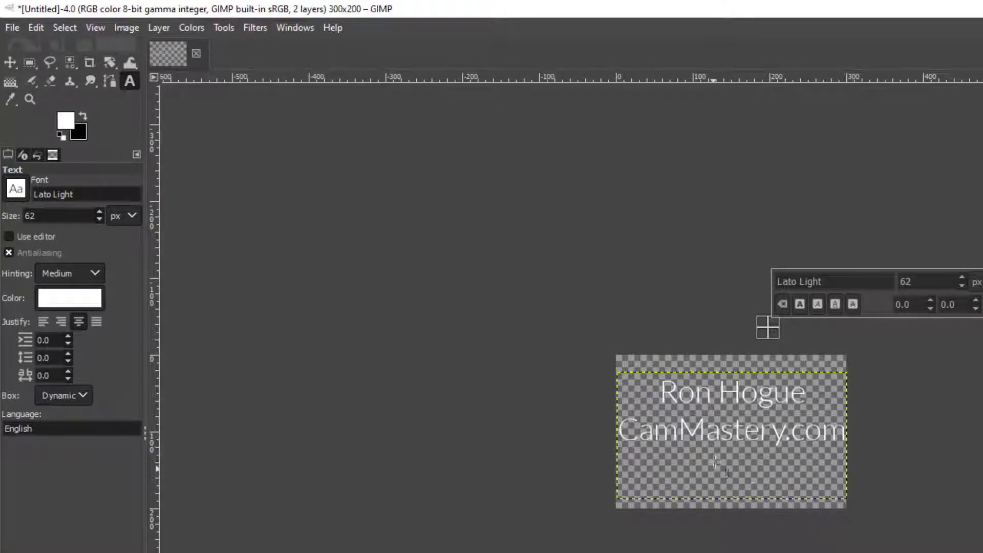
Lower the top edge of the text box so both lines sit near the bottom of the image.
click(715, 374)
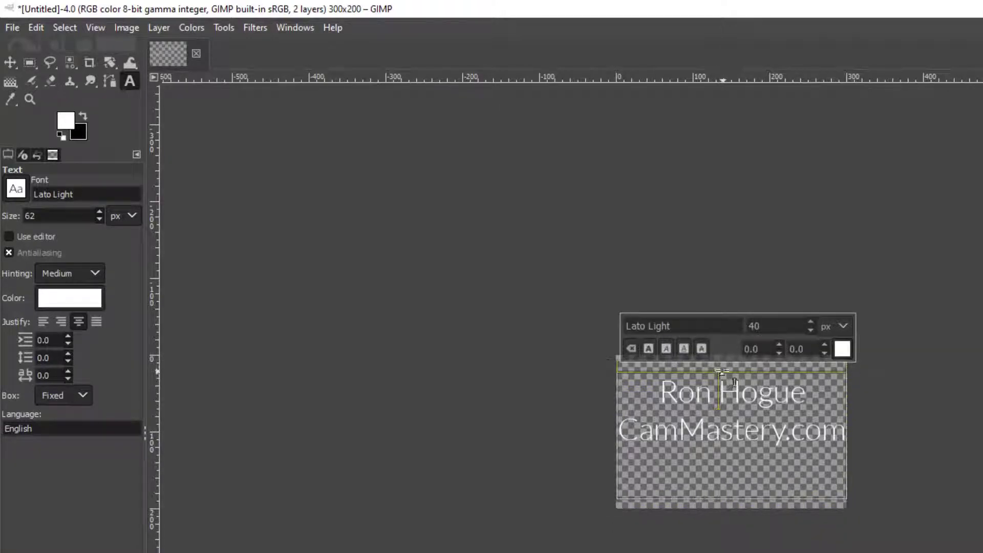
drag(721, 364, 717, 412)
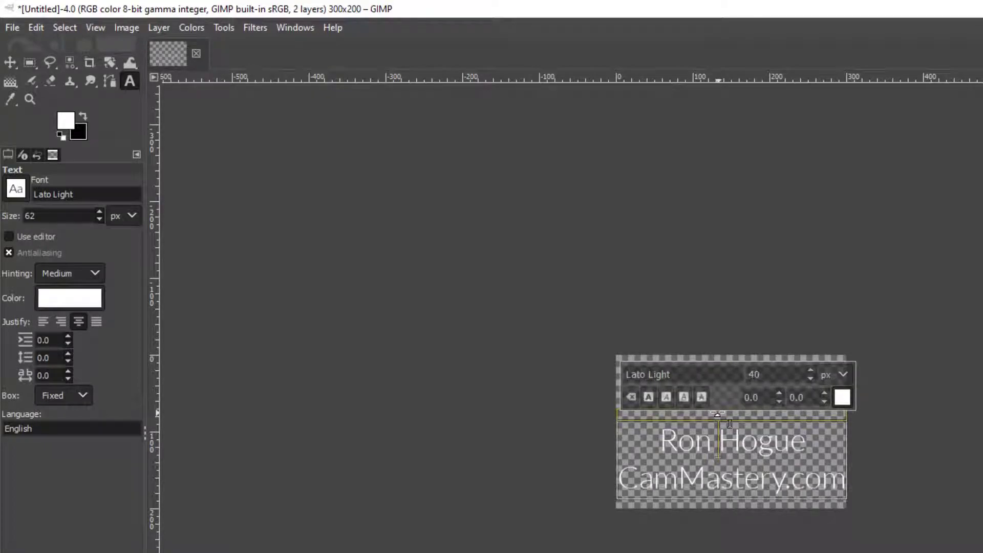
click(923, 481)
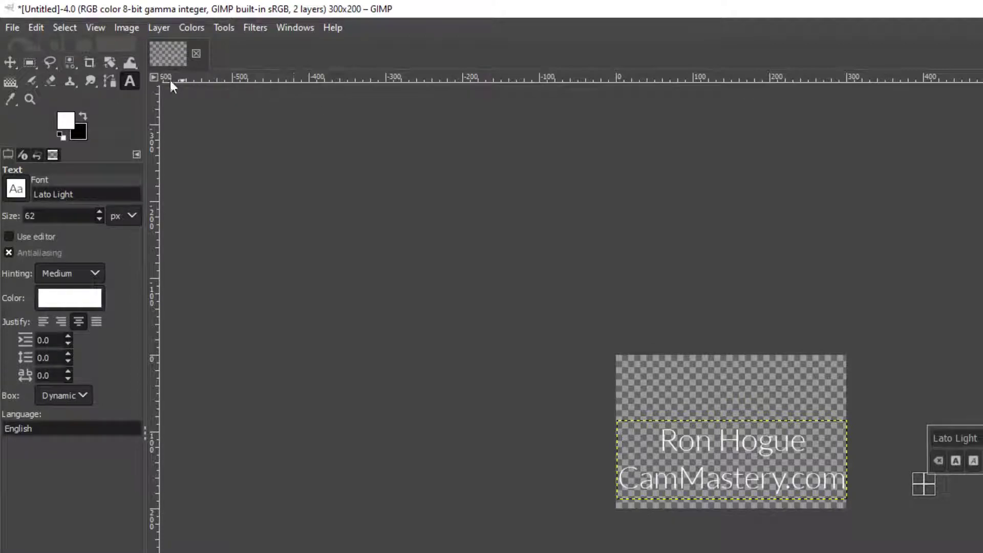
Export the image as textwater.png in the 2020-11-08 folder, keeping the offered PNG settings.
click(16, 30)
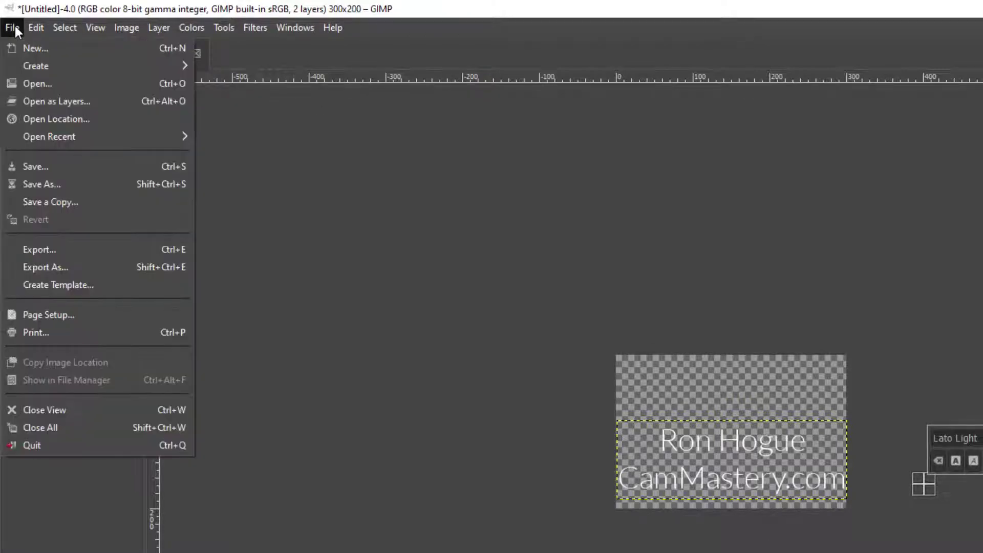
click(57, 253)
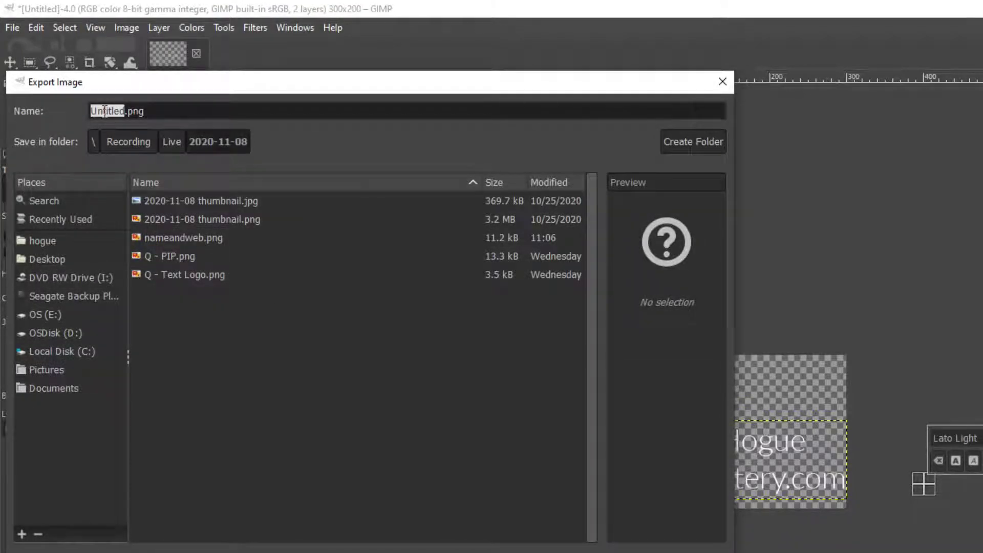
text(textwat)
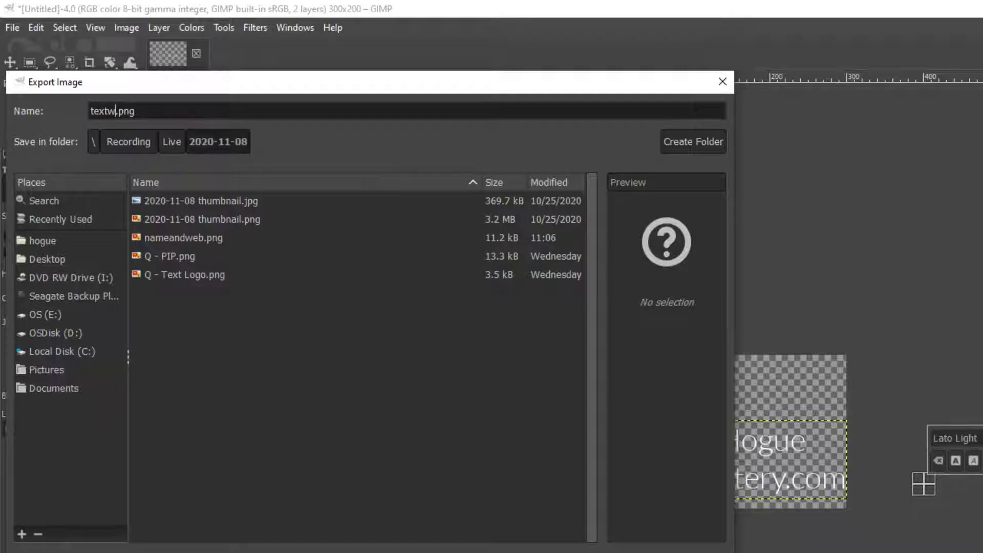
text(er)
key(Return)
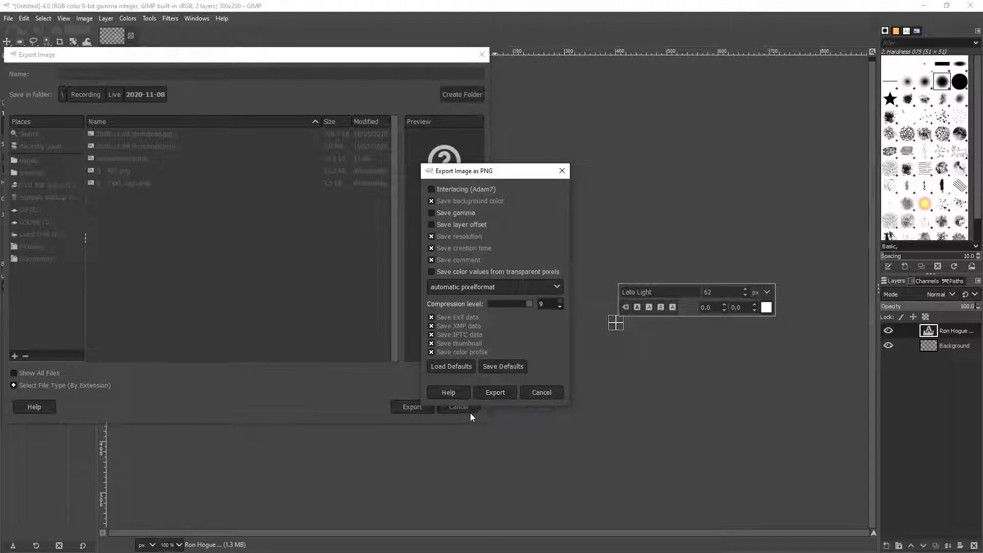
click(494, 395)
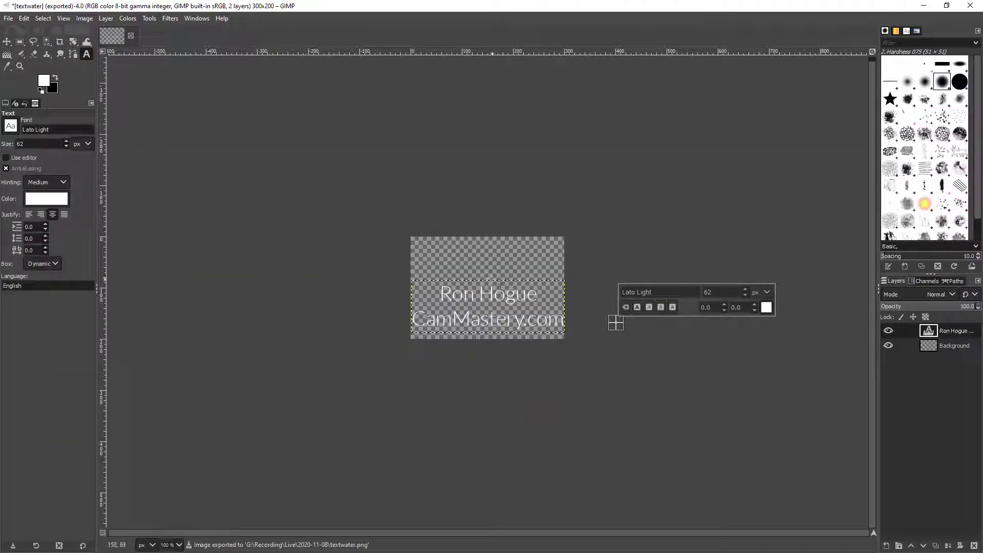
Switch to Camtasia, place textwater.png from the 2020-11-08 folder at the canvas's lower-left corner over the camera clip, and delete the placed clip.
click(924, 6)
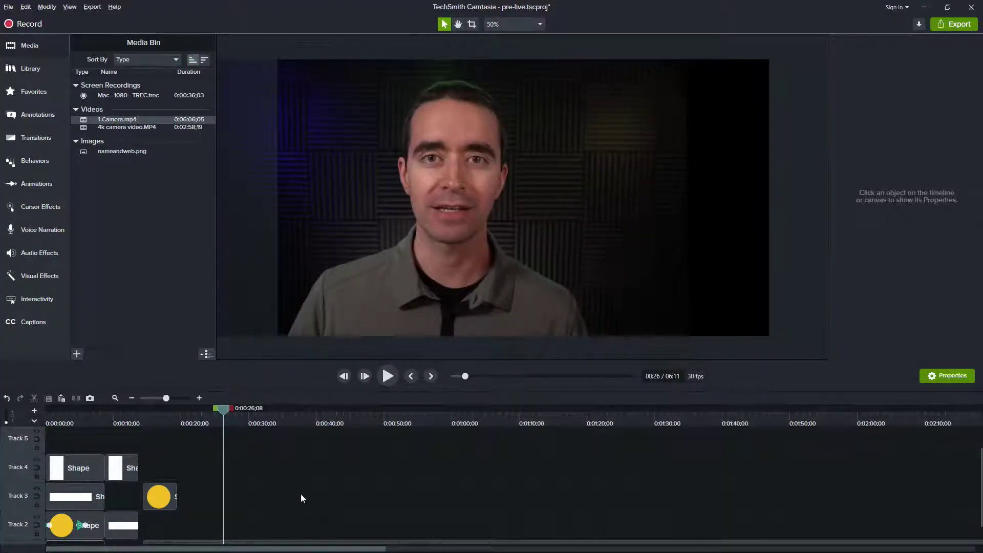
scroll(301, 495, down, 1)
drag(276, 549, 973, 550)
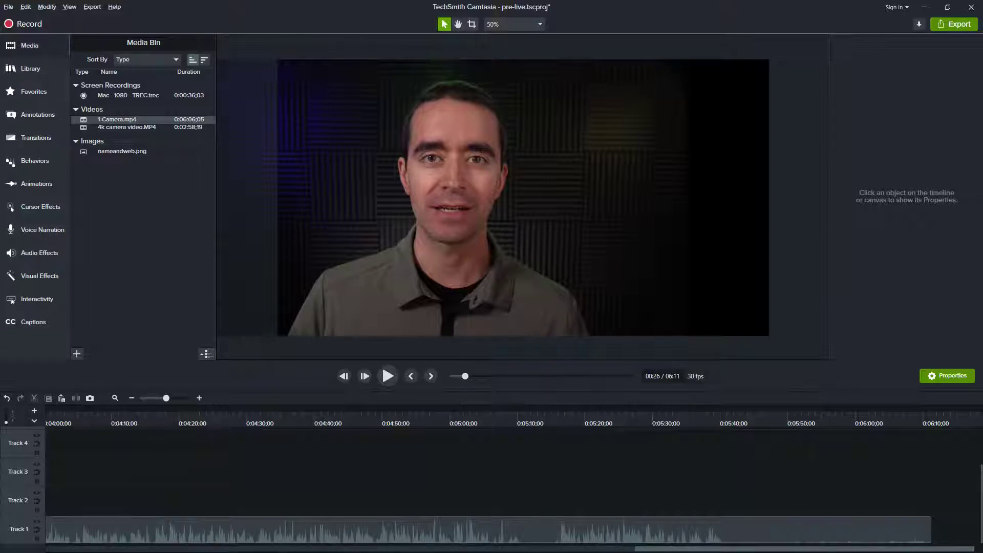
click(263, 550)
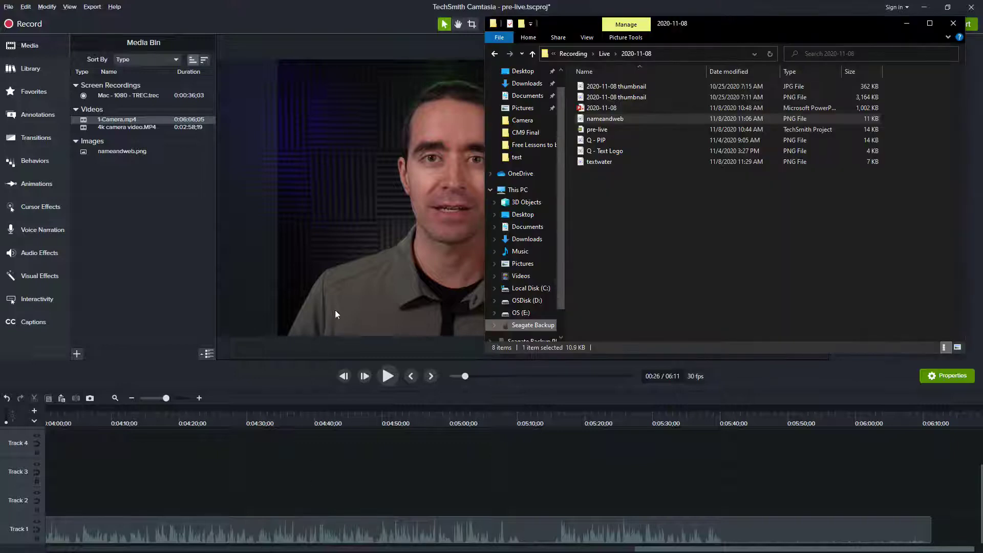
drag(599, 162, 336, 198)
drag(534, 211, 353, 310)
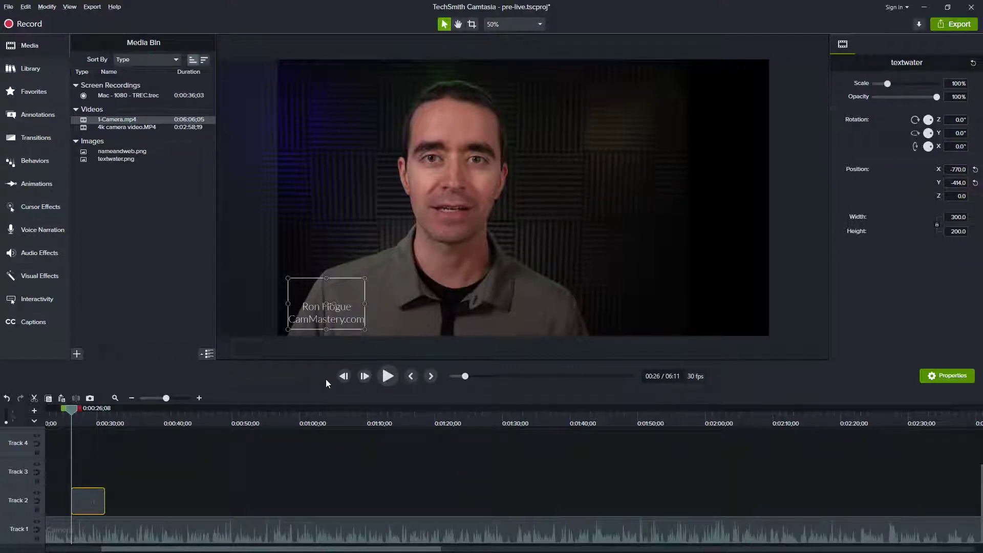
key(Delete)
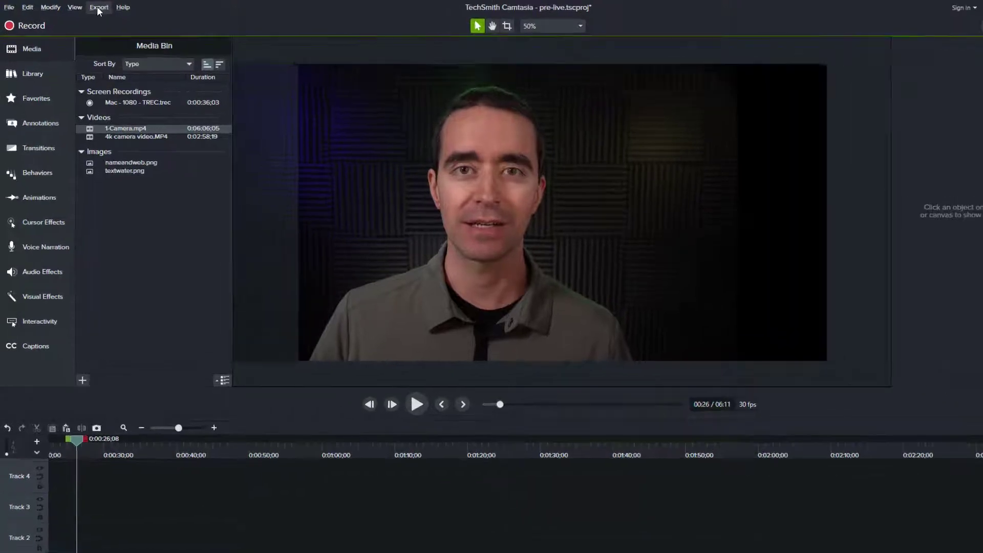
Start a local-file production with custom production settings in MP4 - Smart Player (HTML5) format and advance to the video options.
click(91, 7)
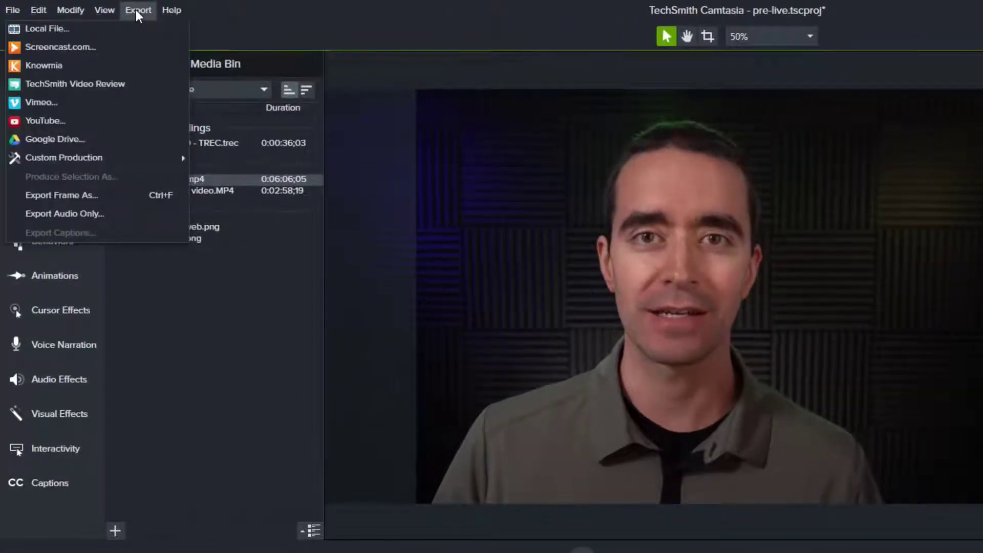
click(122, 28)
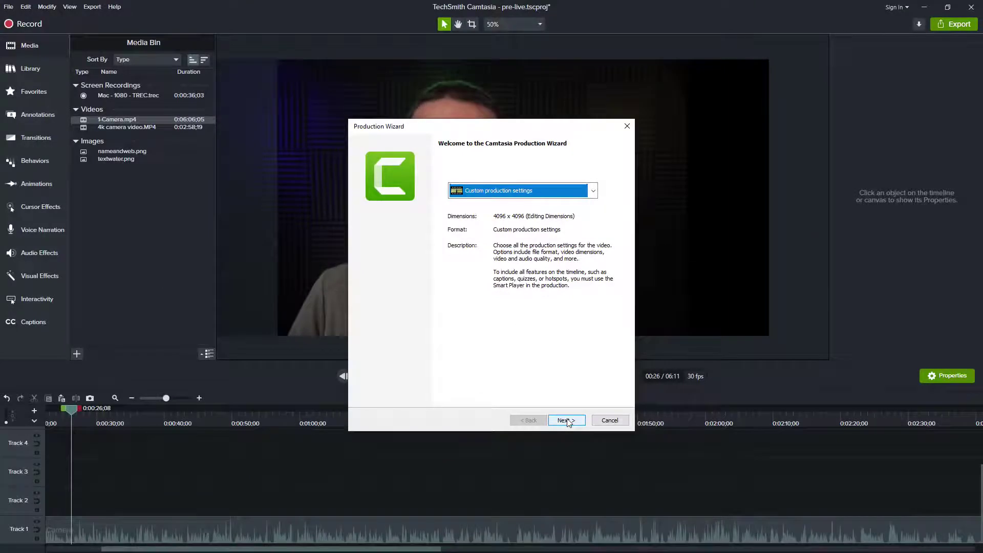
click(566, 421)
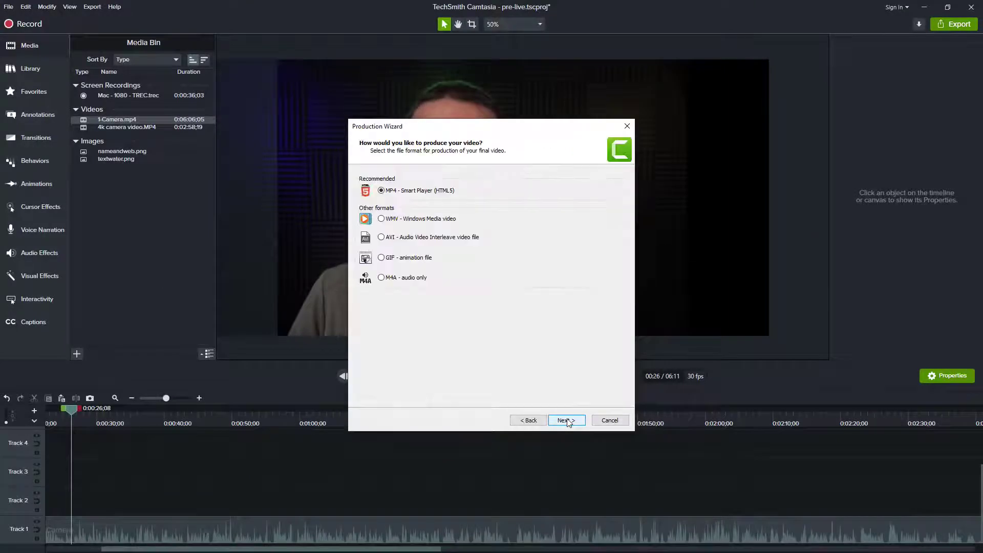
click(566, 420)
click(567, 421)
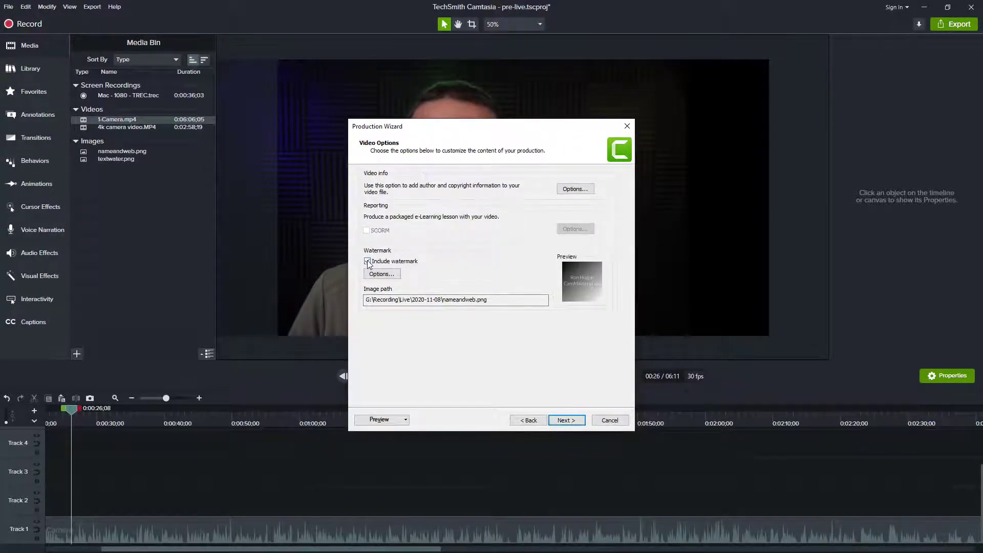
Choose textwater.png from the 2020-11-08 folder as the production's watermark image.
click(392, 277)
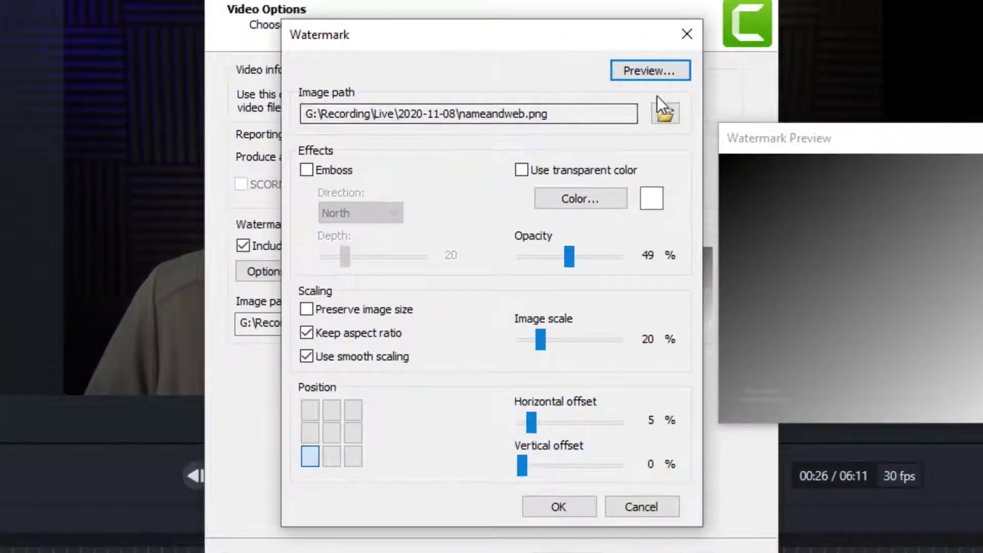
click(663, 112)
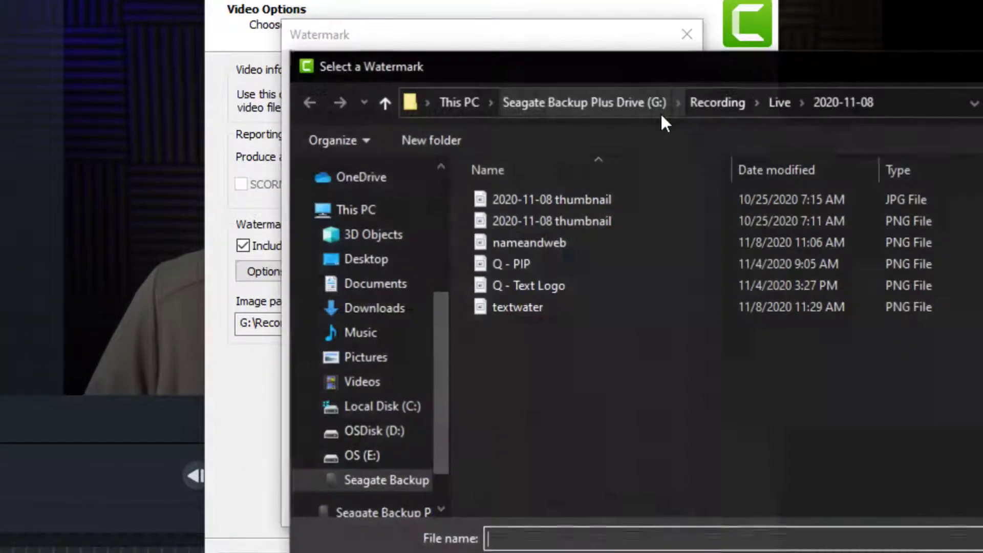
click(526, 307)
double_click(524, 306)
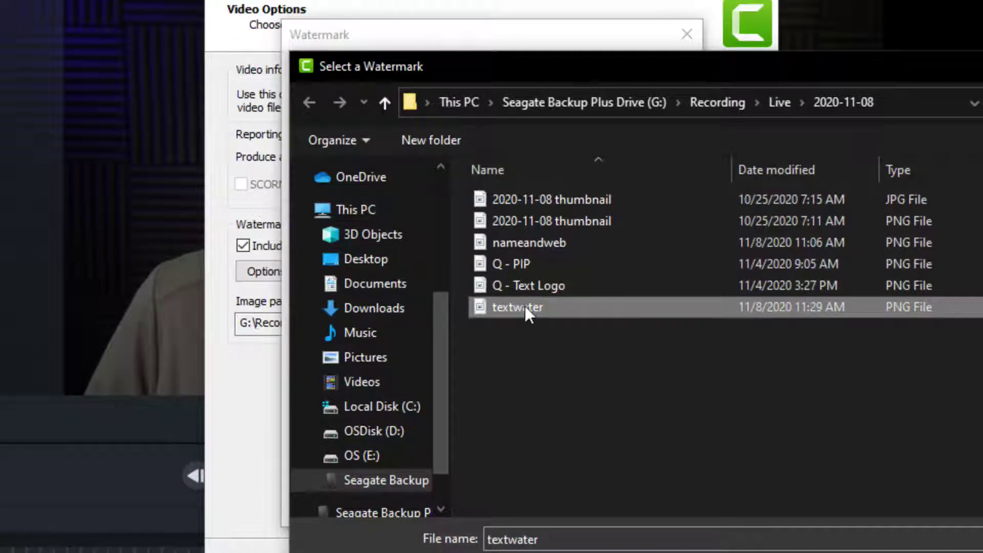
click(793, 430)
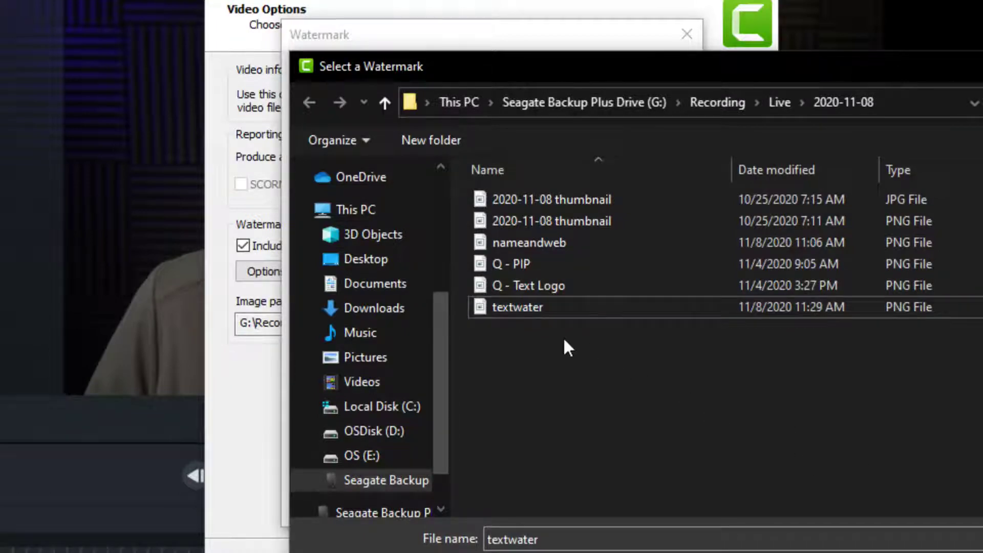
double_click(538, 309)
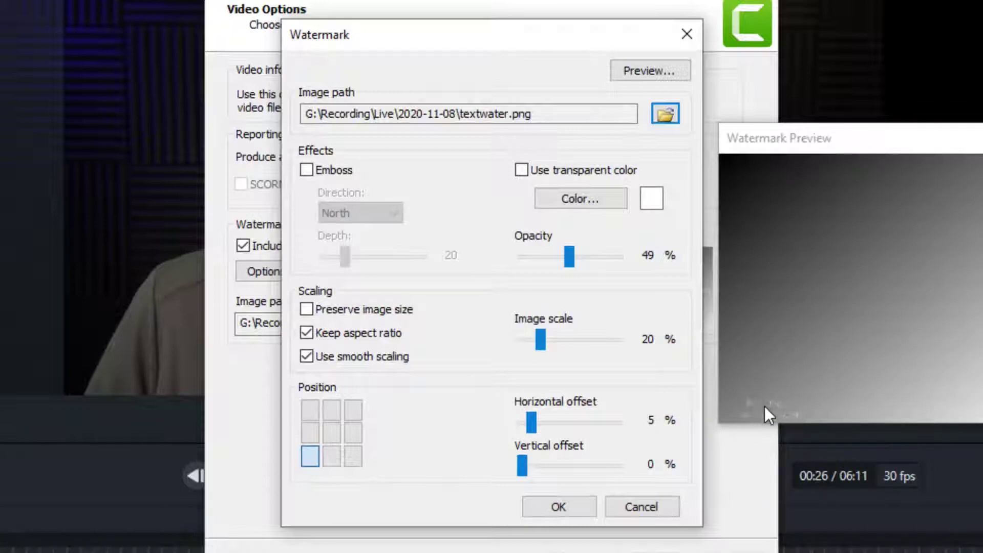
Set the watermark's vertical offset to 3 %, its horizontal offset to 1 % and its image scale to 31 %.
drag(520, 469, 524, 471)
drag(531, 422, 528, 424)
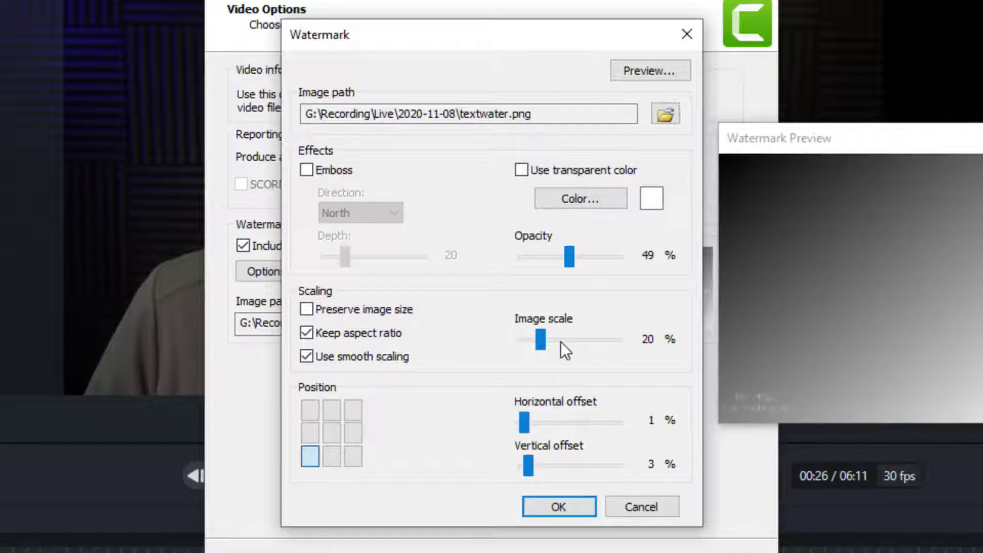
drag(542, 334, 554, 333)
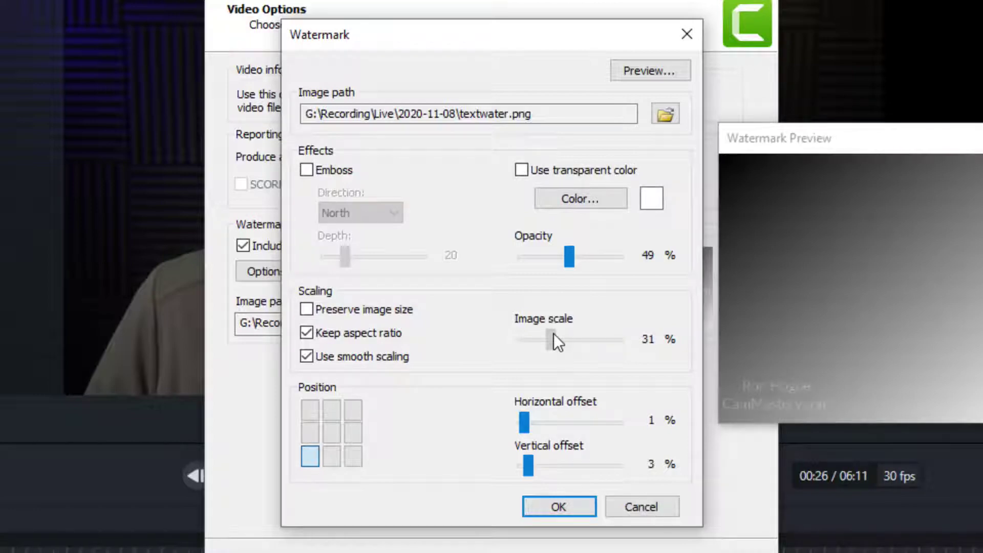
drag(556, 339, 556, 339)
Set the watermark's opacity to 66 %, accept the watermark settings and leave the Production Wizard without producing the video.
drag(572, 260, 594, 265)
drag(661, 270, 585, 269)
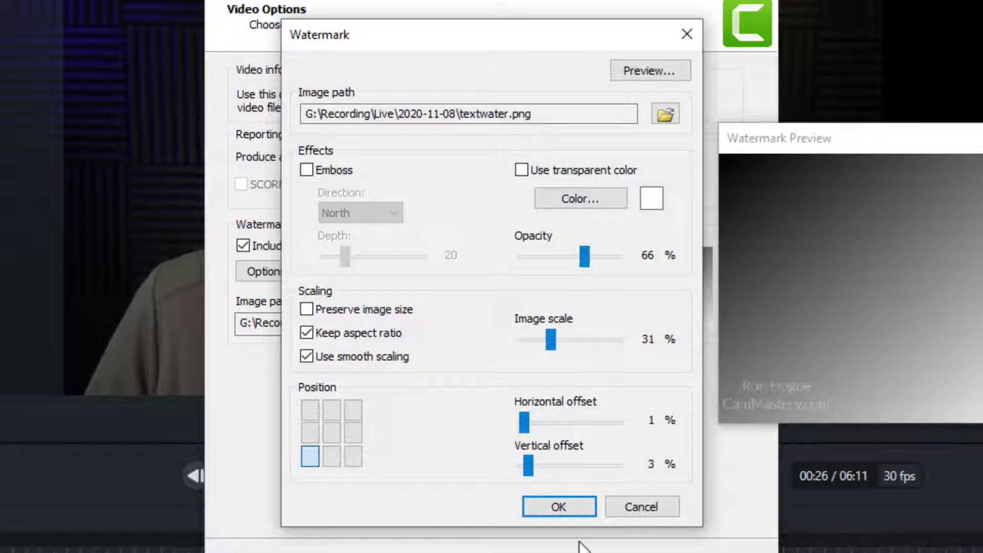
click(570, 505)
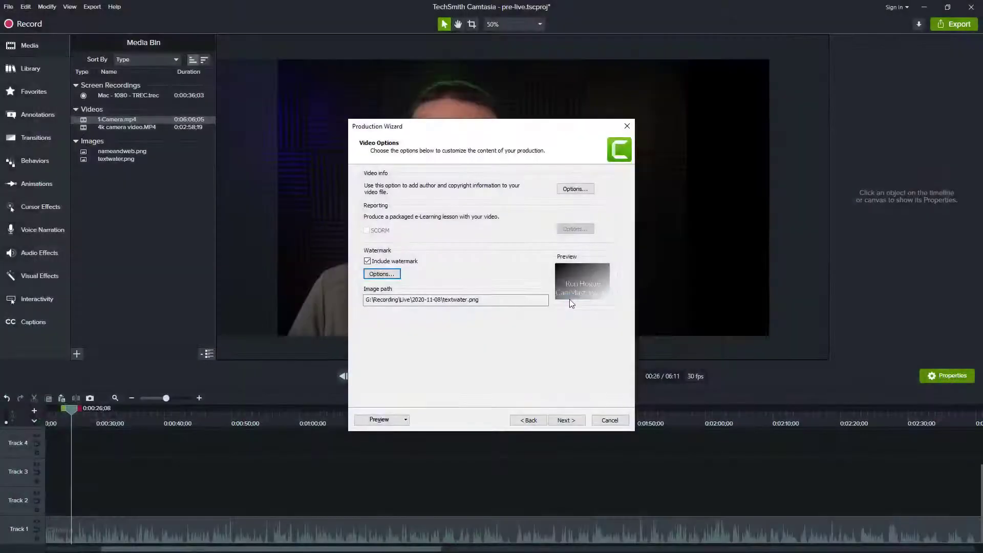
click(614, 420)
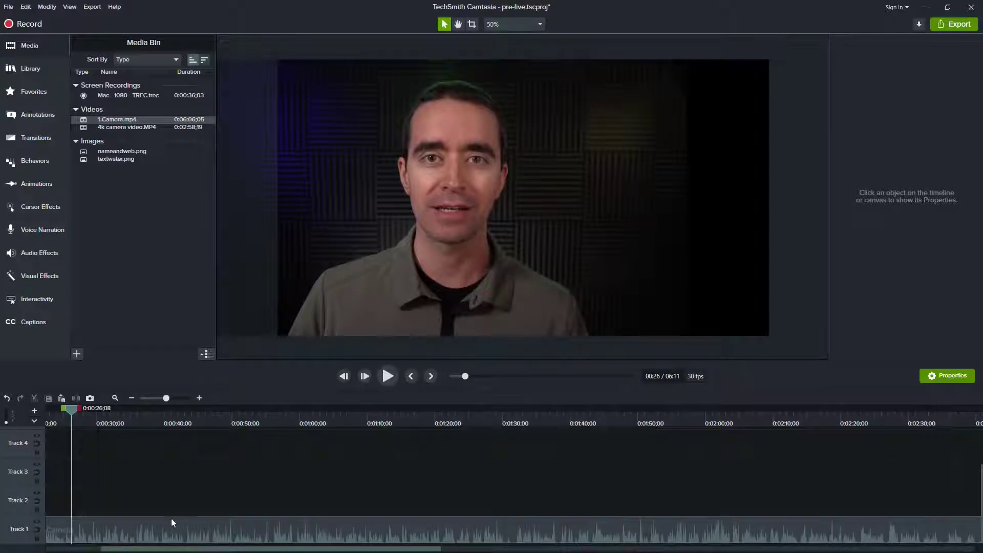
Center the 1-Camera clip on the canvas at position 0, 0 and move it from Track 1 up to Track 2.
drag(475, 225, 544, 227)
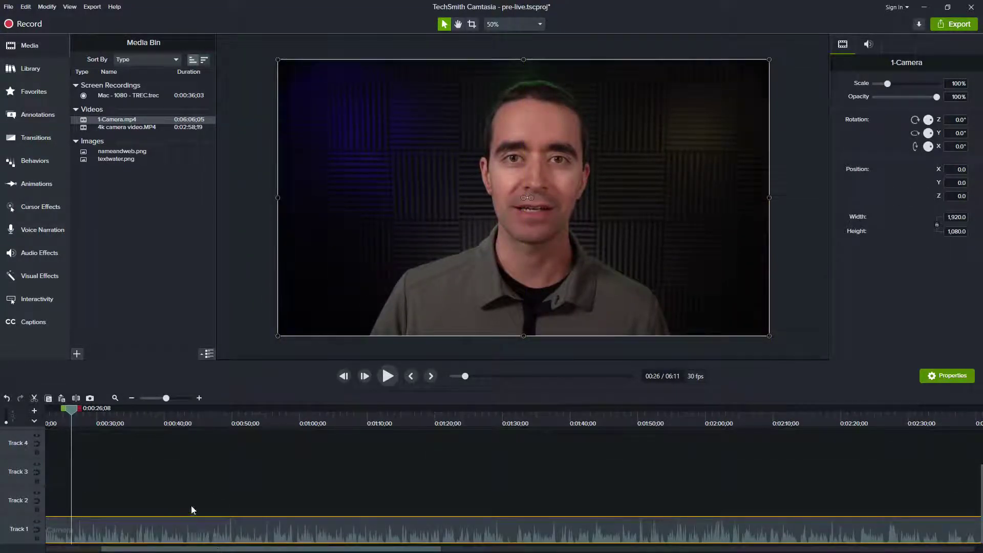
drag(192, 510, 188, 497)
drag(201, 548, 143, 549)
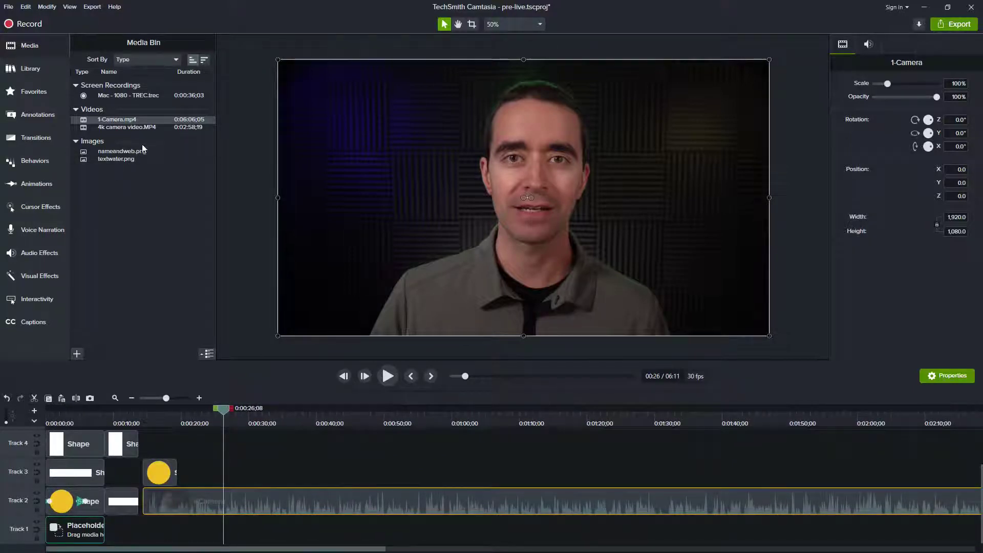
Shift the 1-Camera clip to start at about 0:00:26;08 and place the Mac - 1080 - TREC recording on Track 1 starting at 0:00:49;06.
drag(132, 95, 220, 550)
drag(260, 506, 321, 513)
drag(218, 411, 378, 410)
drag(253, 542, 407, 543)
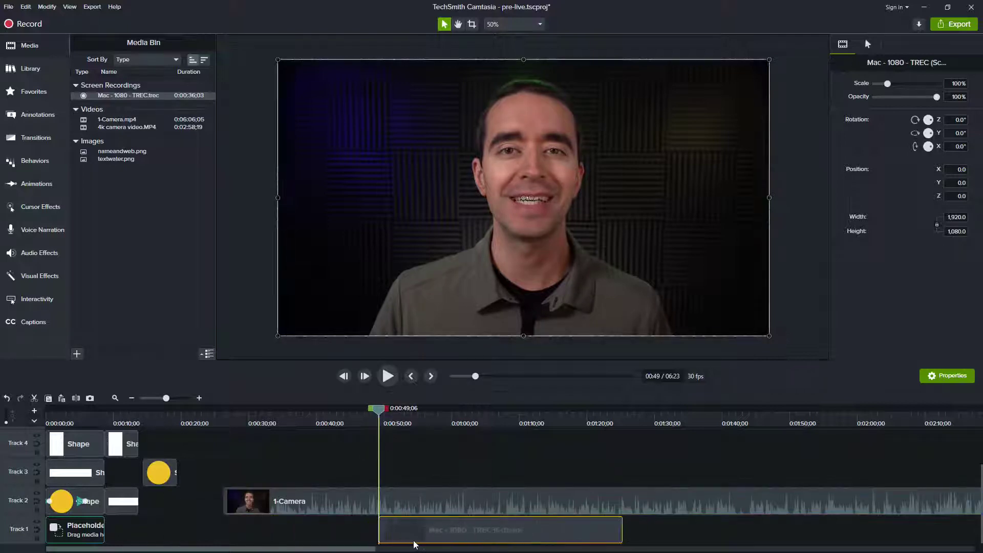
Add an animation to the 1-Camera clip ending at 0:00:52;00 that shrinks it to 30% in the canvas's top-right corner.
drag(379, 416, 399, 416)
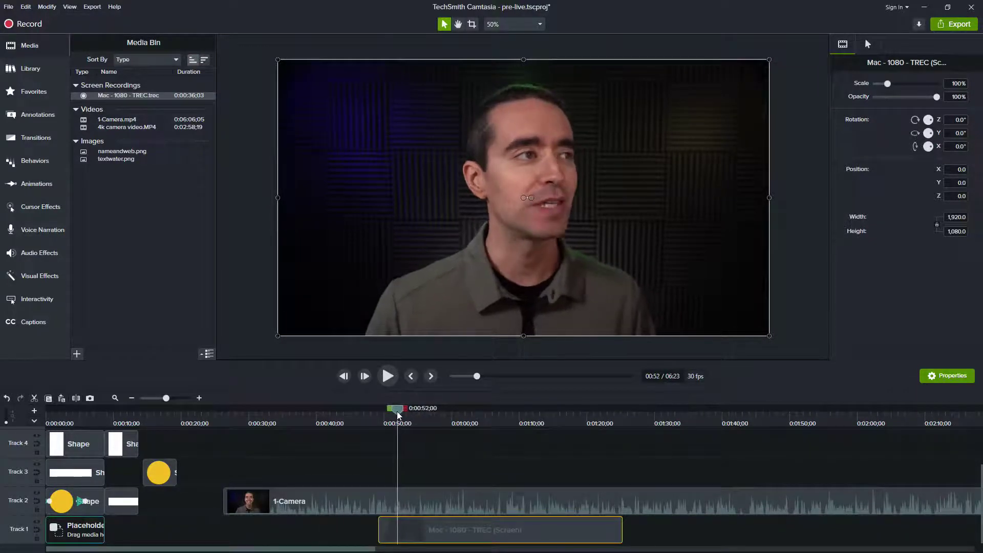
click(386, 504)
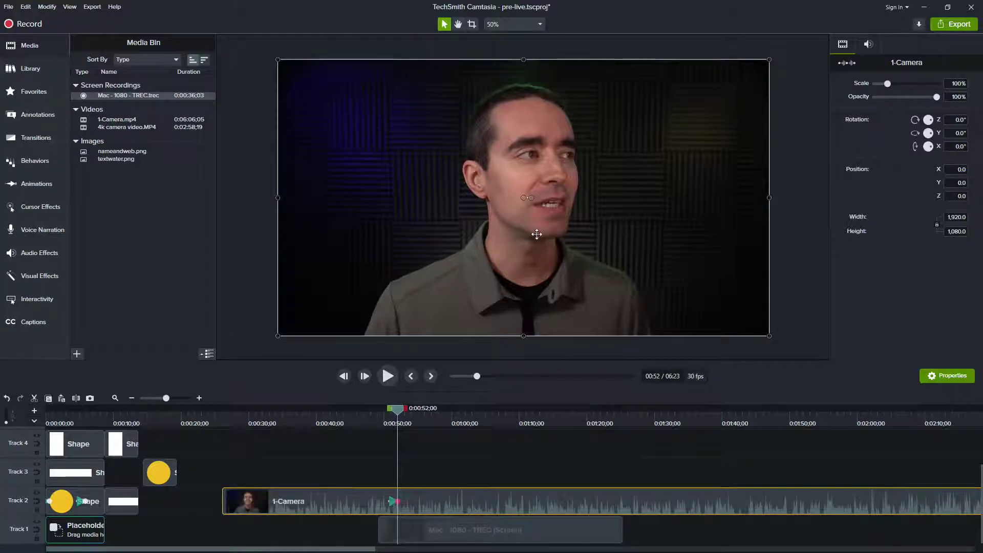
drag(278, 336, 608, 138)
drag(717, 118, 706, 125)
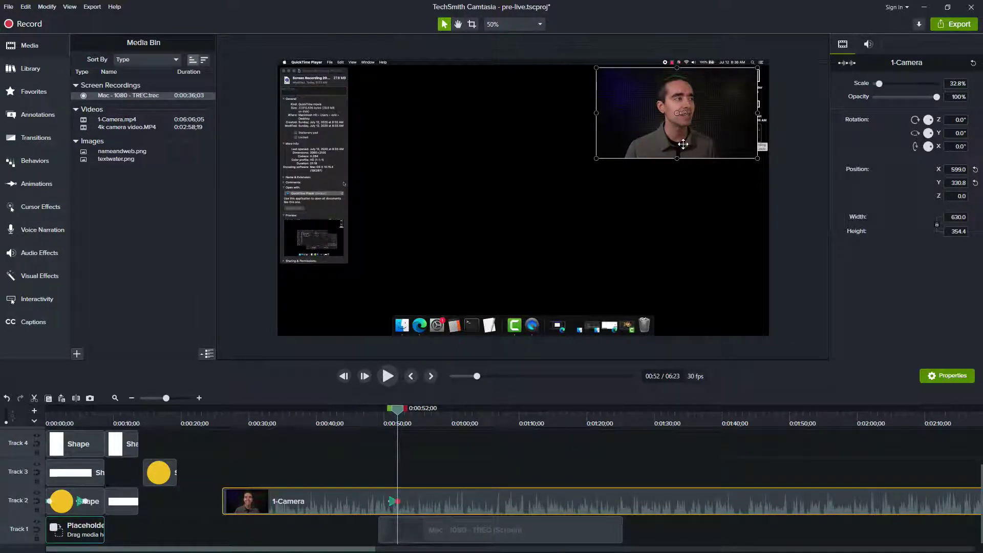
drag(596, 159, 610, 150)
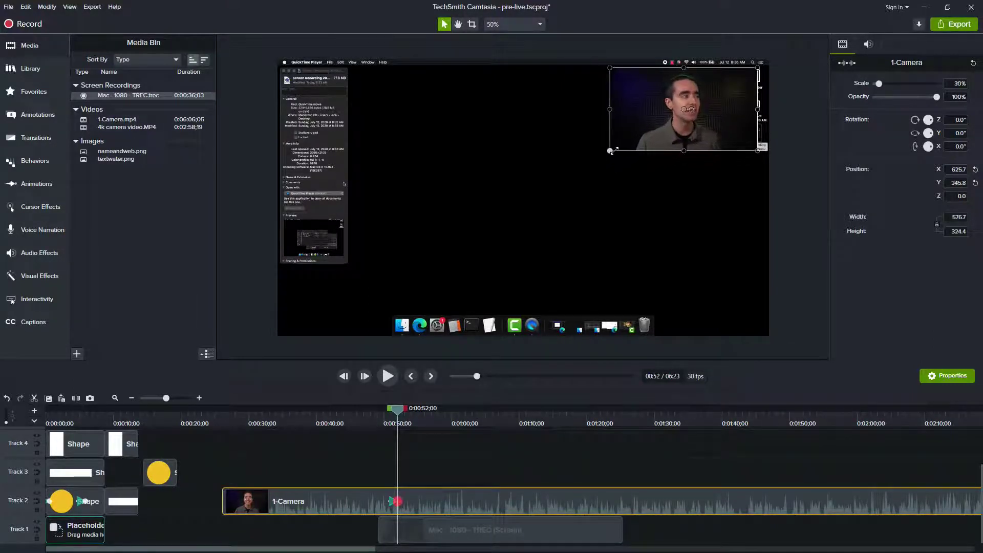
click(951, 85)
click(617, 215)
Mirror the small camera picture with a Y rotation of 180° and move it to the canvas's lower-right corner.
drag(683, 117, 682, 116)
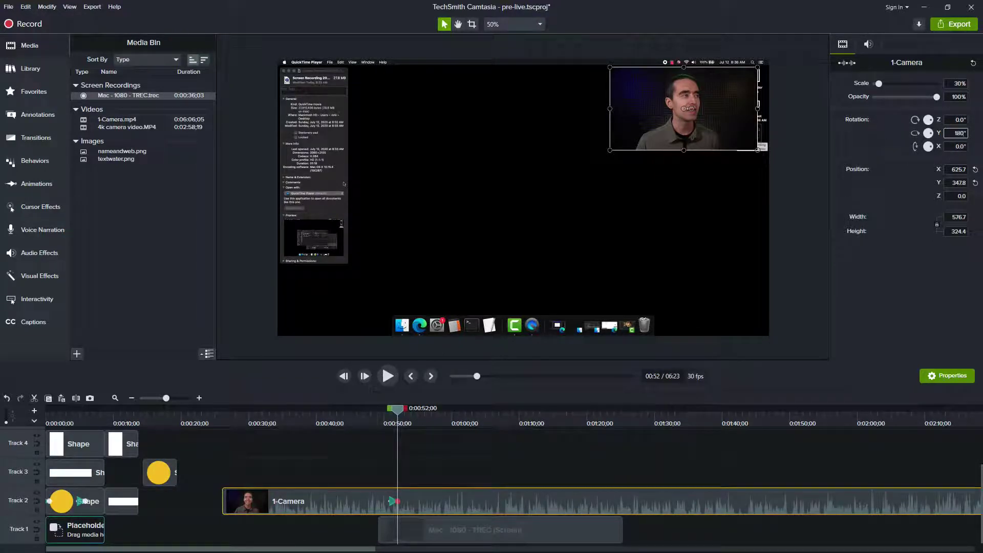
key(Return)
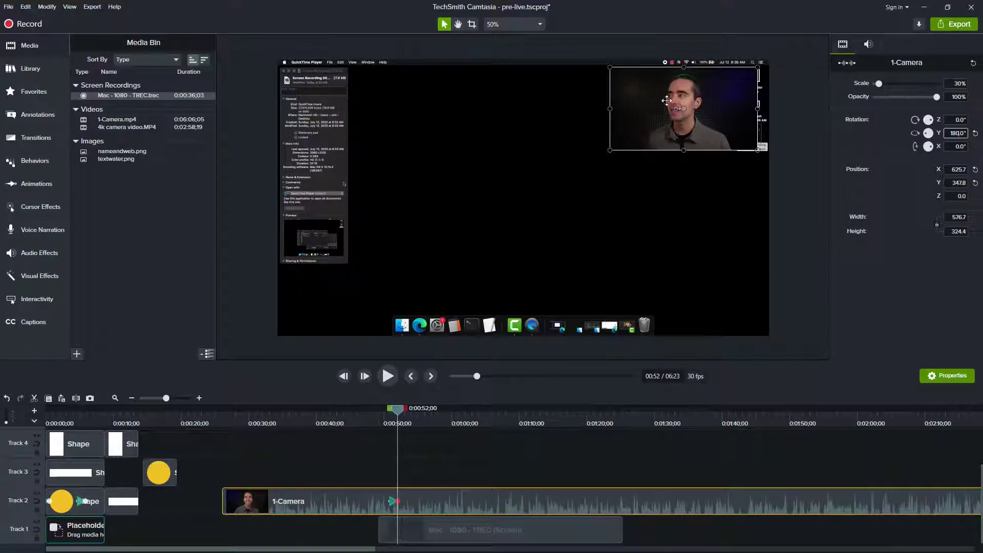
drag(693, 117, 705, 284)
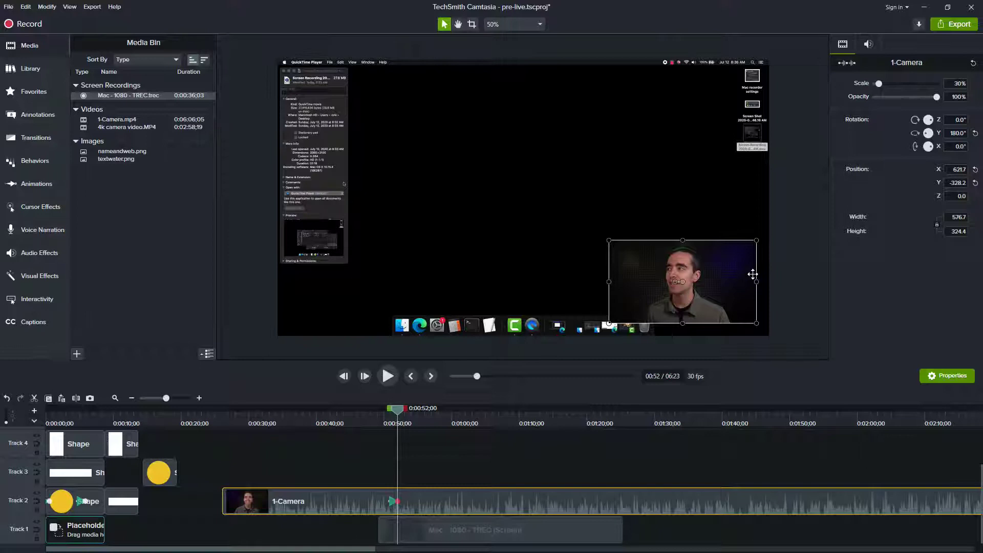
Crop both sides of the camera picture to a width of about 335 and move it closer to the canvas's right edge.
key(alt)
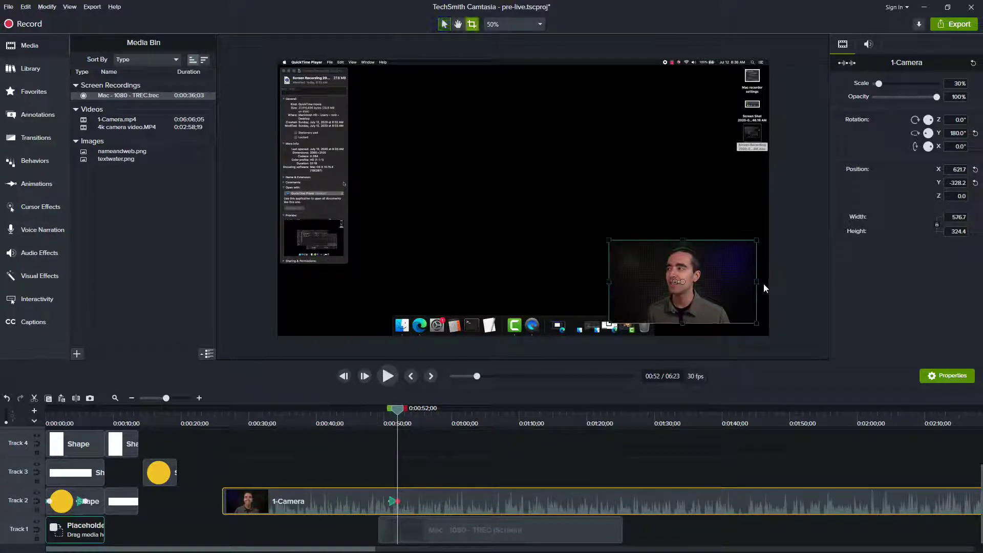
drag(736, 282, 726, 283)
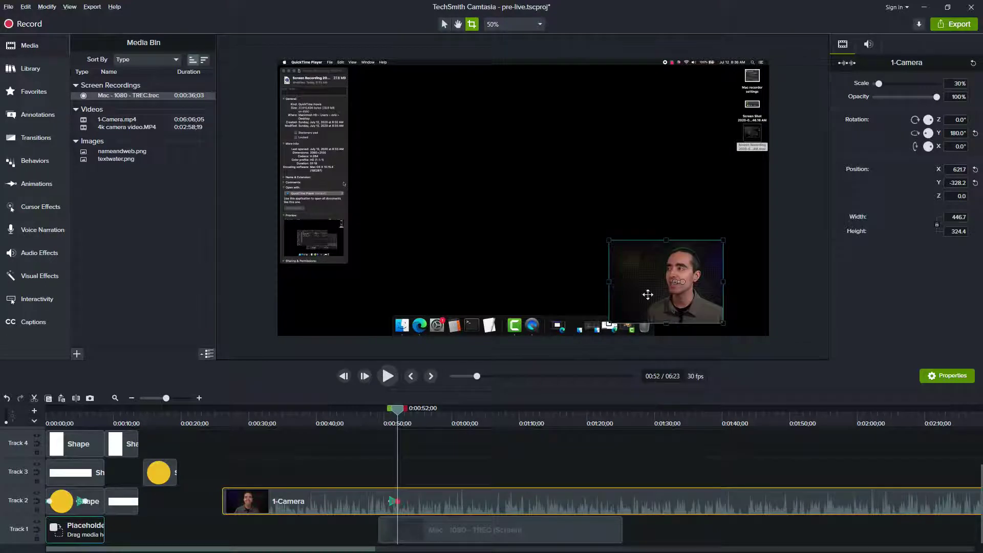
drag(610, 281, 637, 283)
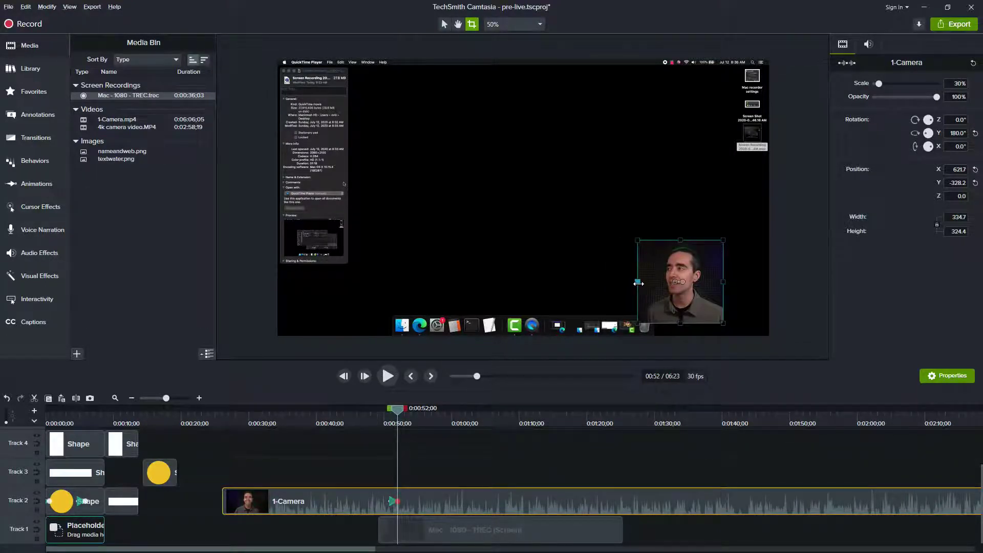
key(Escape)
drag(678, 290, 707, 289)
Play the timeline from about 0:00:49 to preview the camera clip shrinking over the screen recording.
click(379, 419)
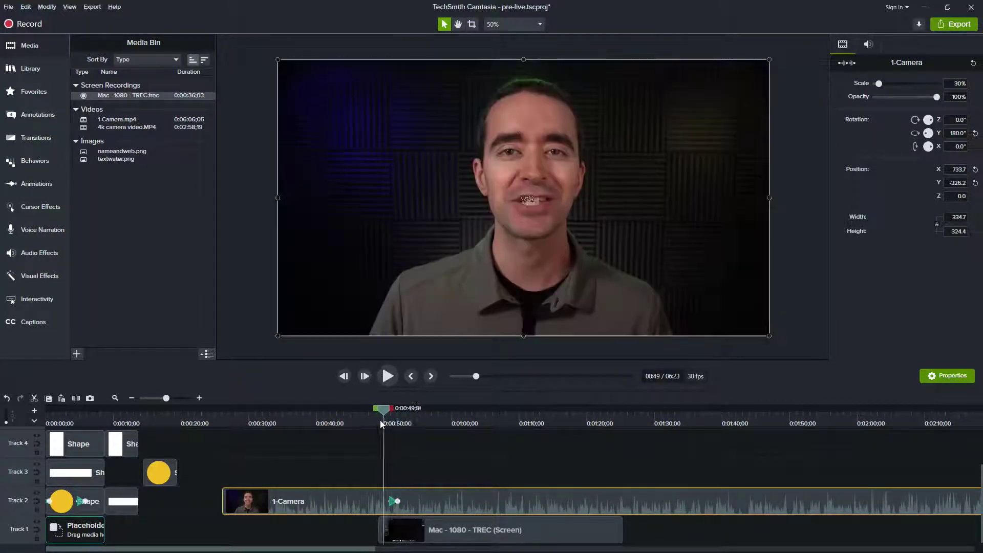
click(387, 377)
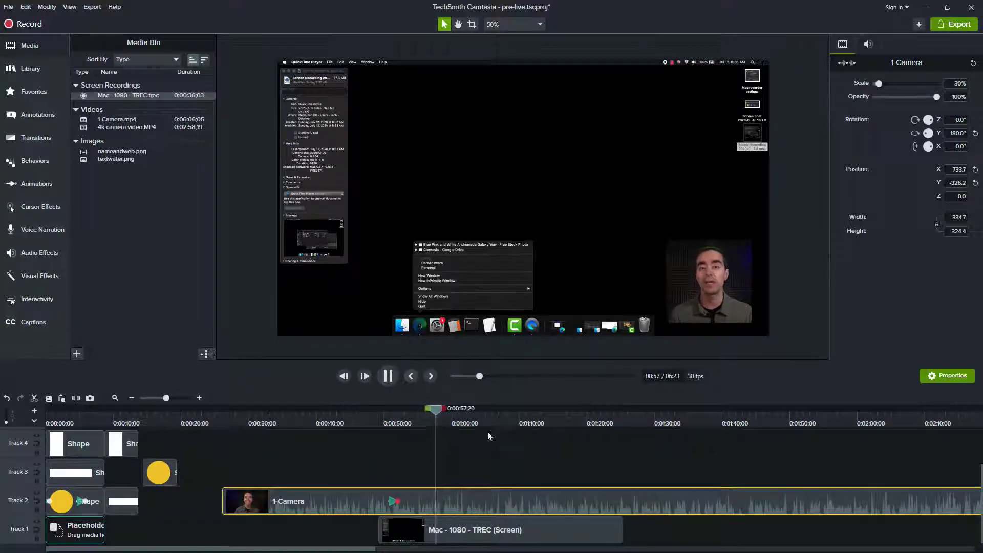
click(389, 376)
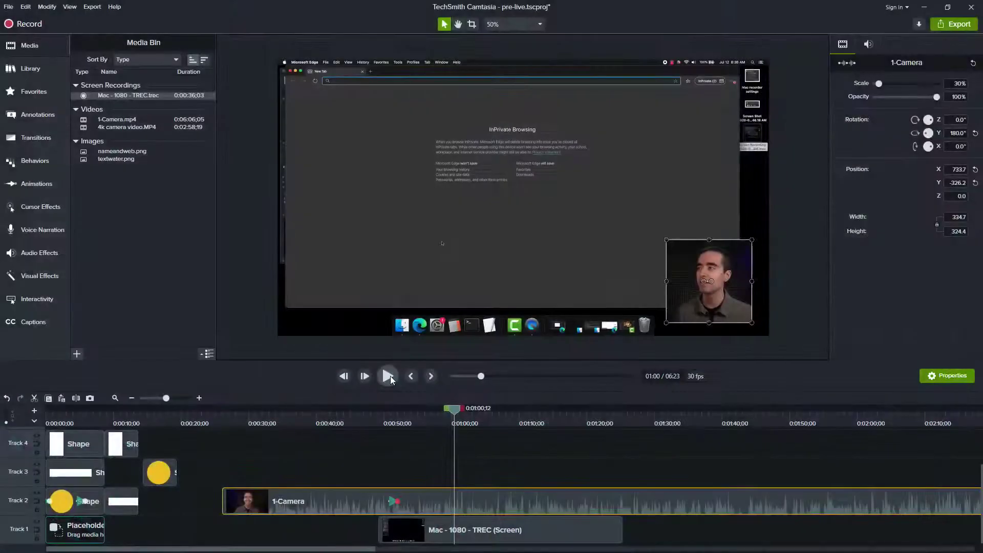
Add a Restore animation to the 1-Camera clip at 0:01:24;10, near the end of the screen recording.
drag(457, 411, 616, 422)
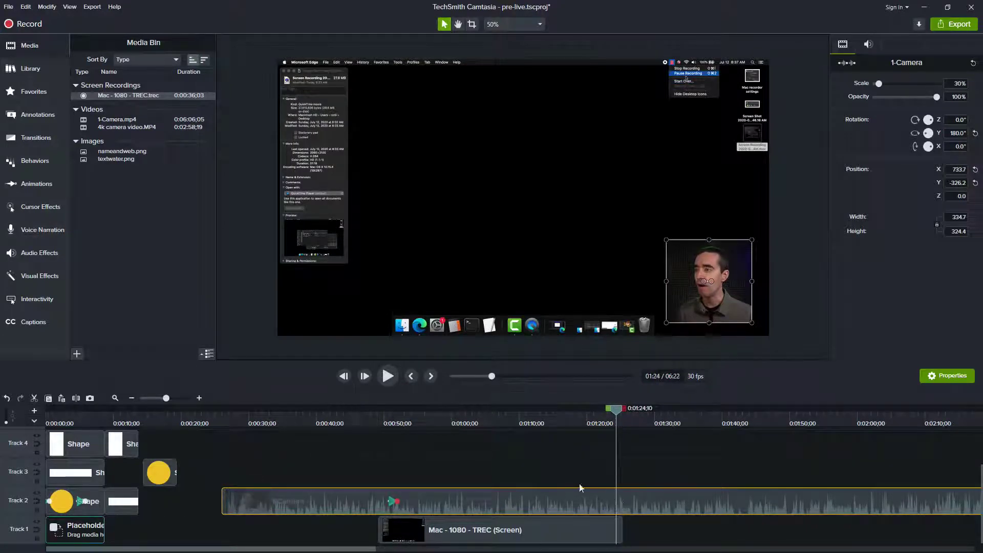
click(36, 187)
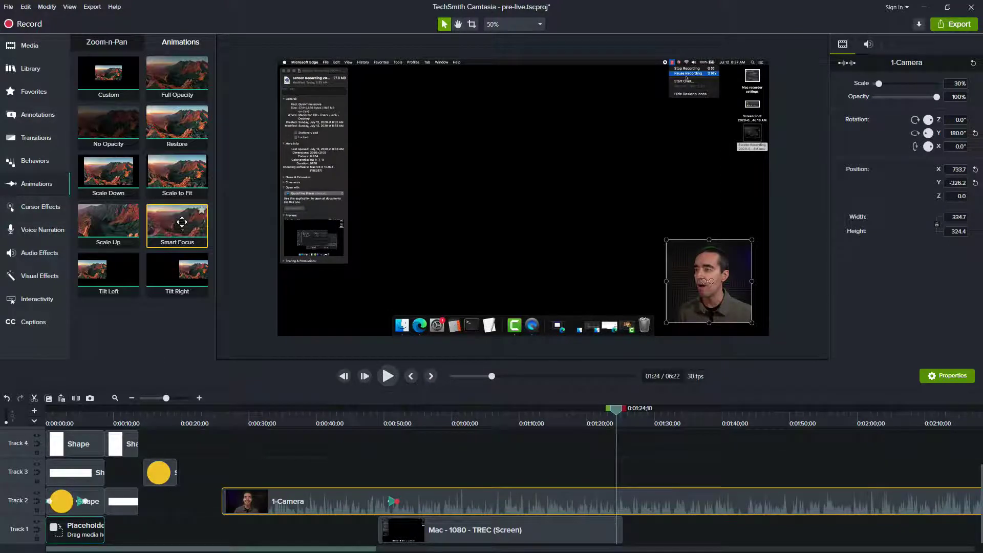
drag(169, 125, 613, 503)
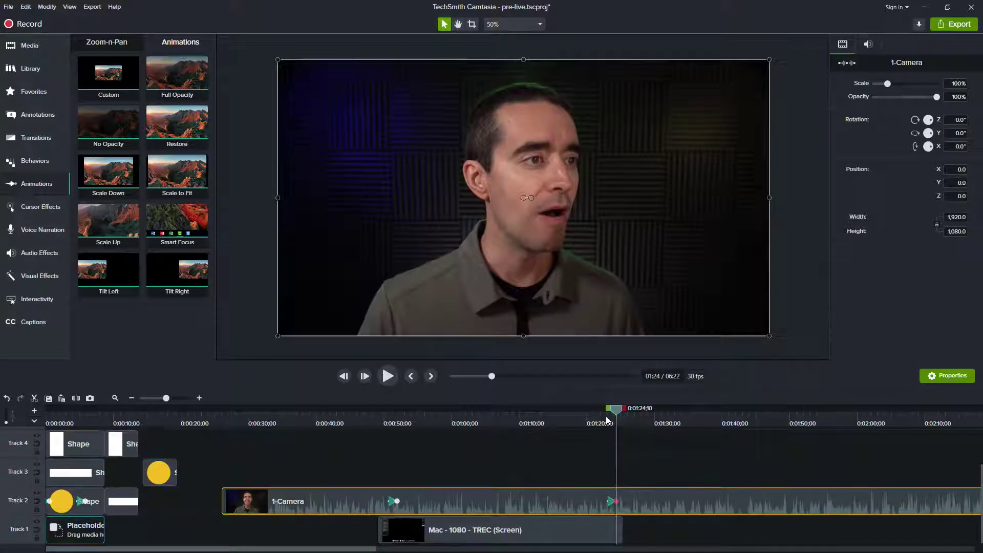
Play the timeline across the end of the screen recording to preview the camera clip returning to full size.
click(605, 420)
click(390, 375)
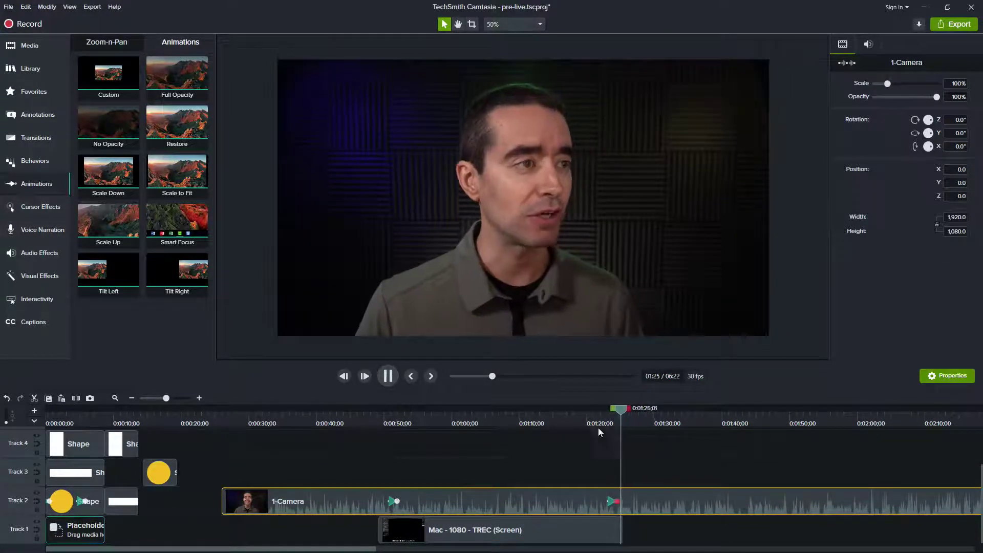
click(388, 376)
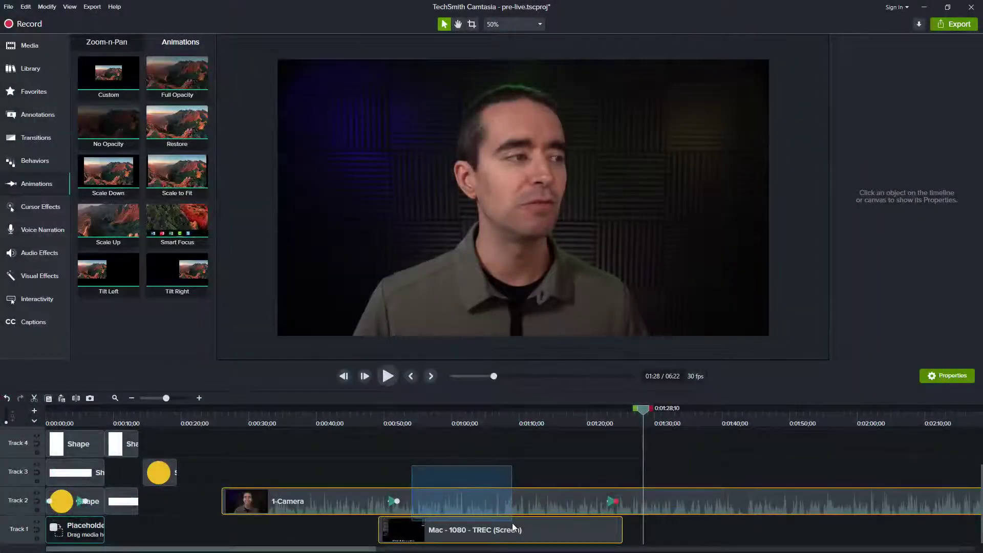
Move the 1-Camera and Mac screen recording clips together to a later time, and place the playhead at 0:01:07;09.
drag(514, 529, 514, 530)
drag(339, 452, 788, 545)
click(502, 424)
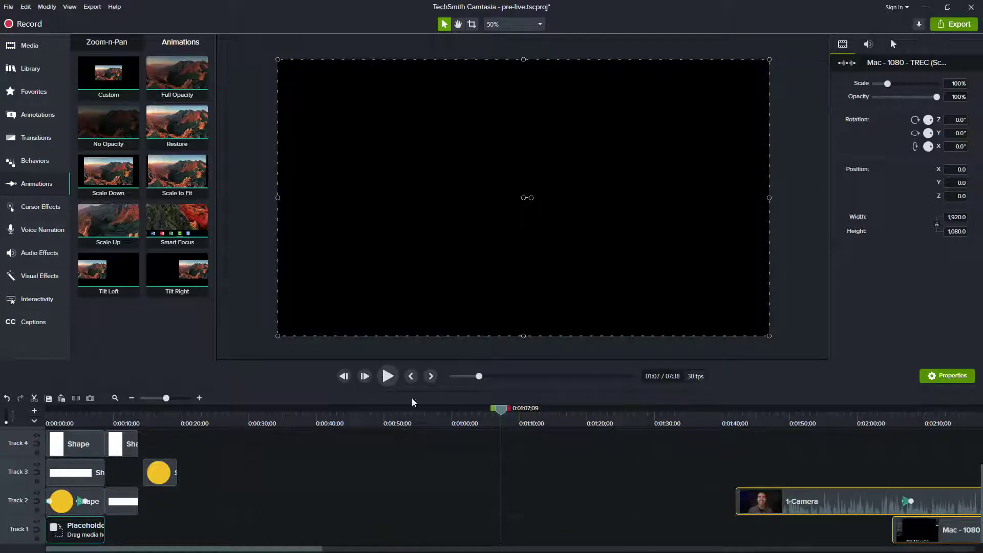
Start the white column shape and the 1-Camera clip at 0:01:07;09, and shift the camera picture to X -320.
drag(128, 443, 525, 485)
drag(819, 502, 588, 522)
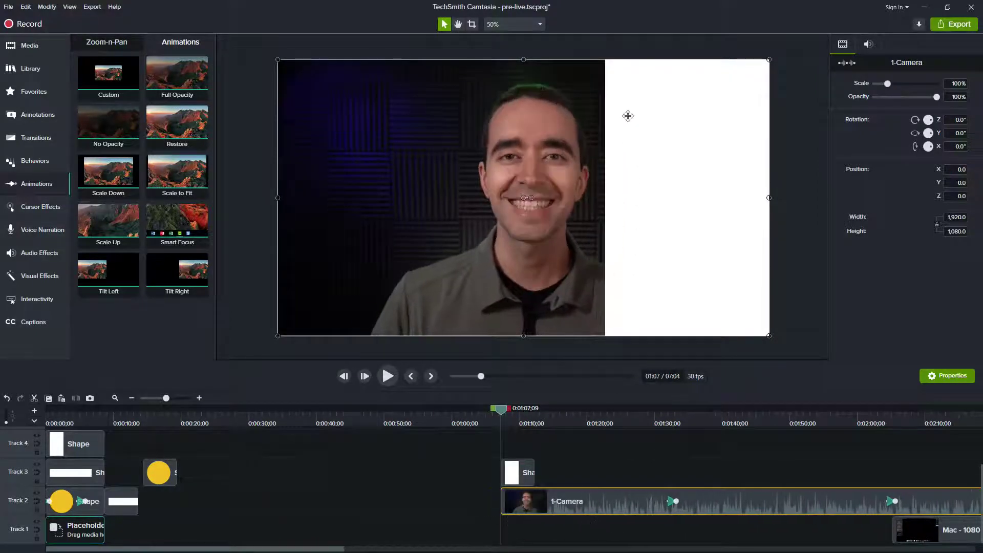
drag(526, 252, 448, 254)
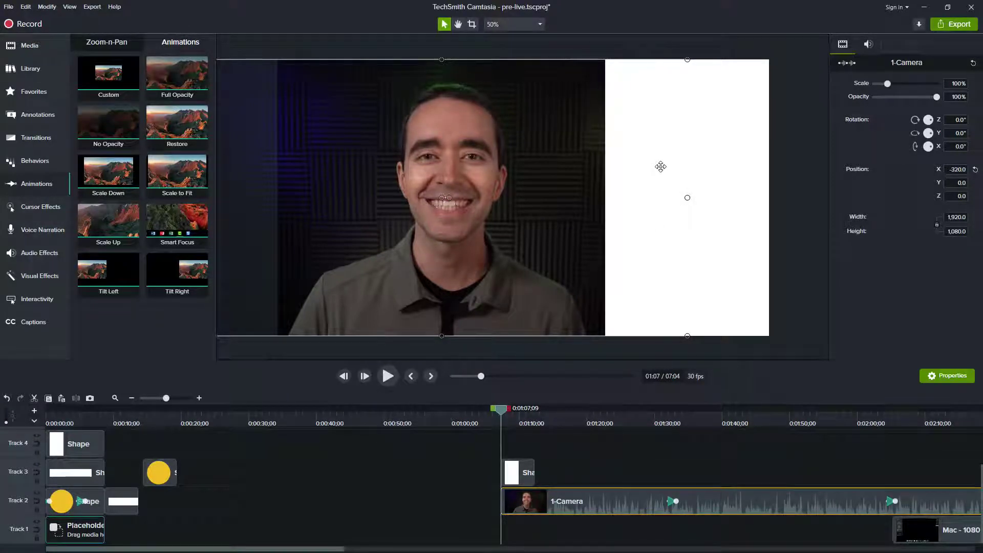
Replace the white column with a new white rectangle about 682 by 1,080 at the canvas's right edge, on Track 3 at 0:01:07;09.
click(642, 129)
key(Delete)
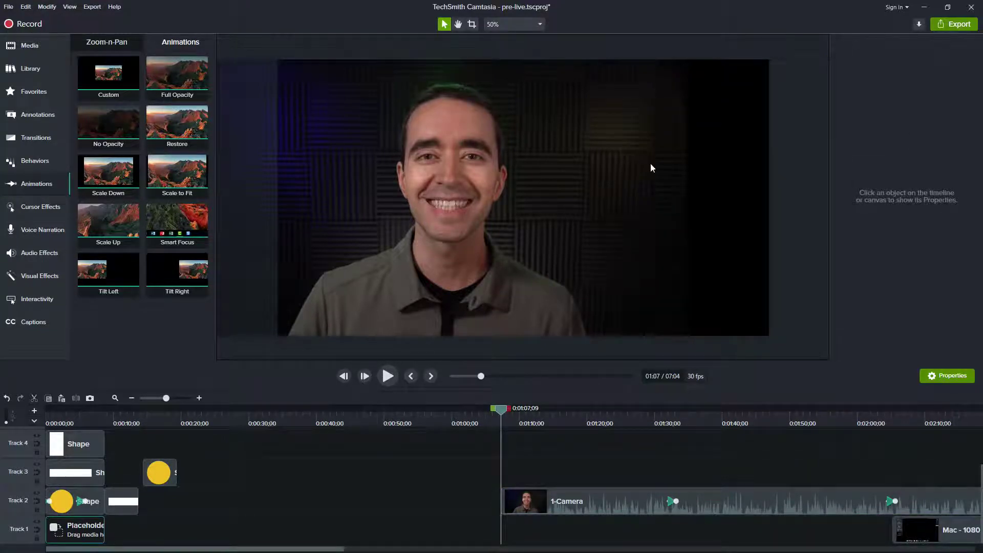
click(33, 113)
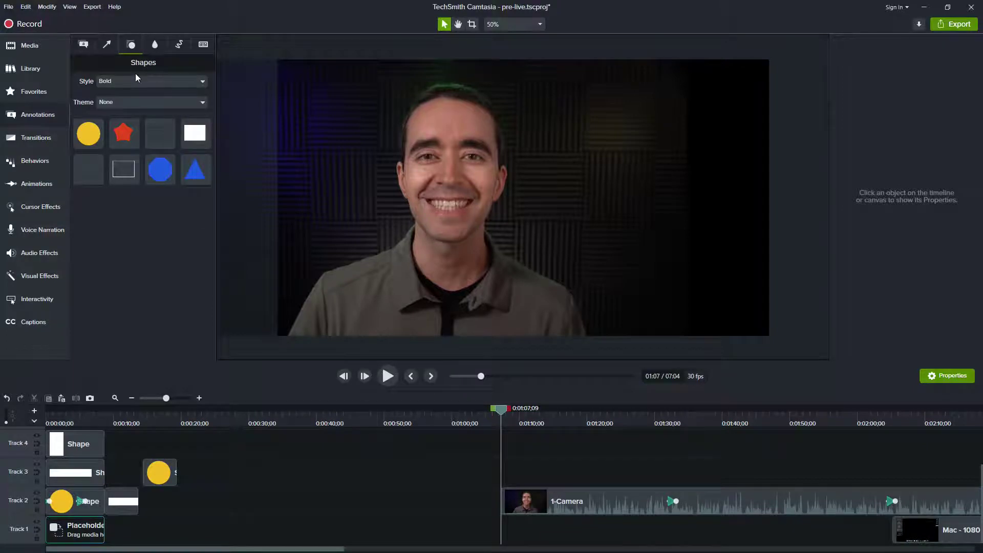
drag(202, 135, 594, 335)
drag(512, 523, 513, 473)
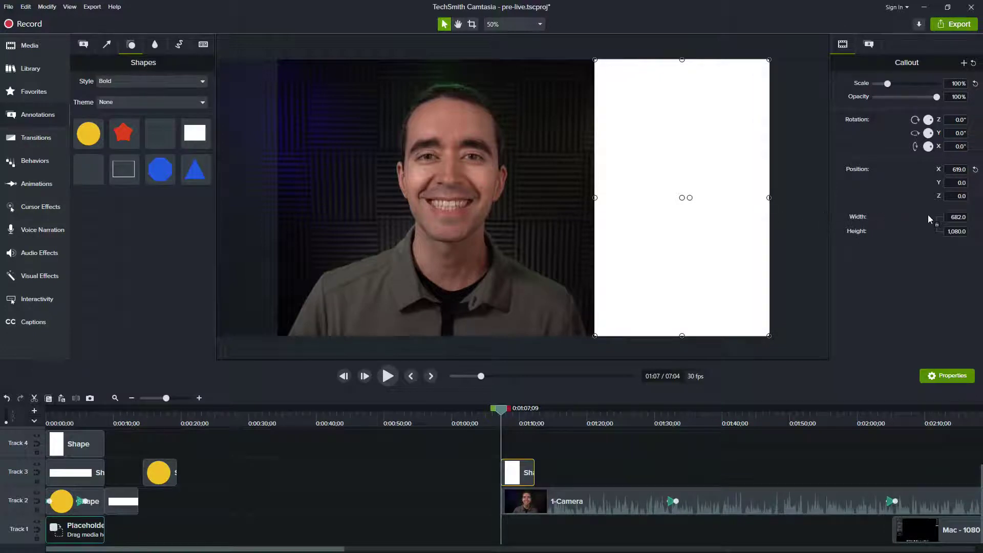
Use the Windows Calculator to divide 1920 by 3 for the width of one third of the canvas.
click(956, 217)
drag(530, 153, 666, 75)
click(647, 309)
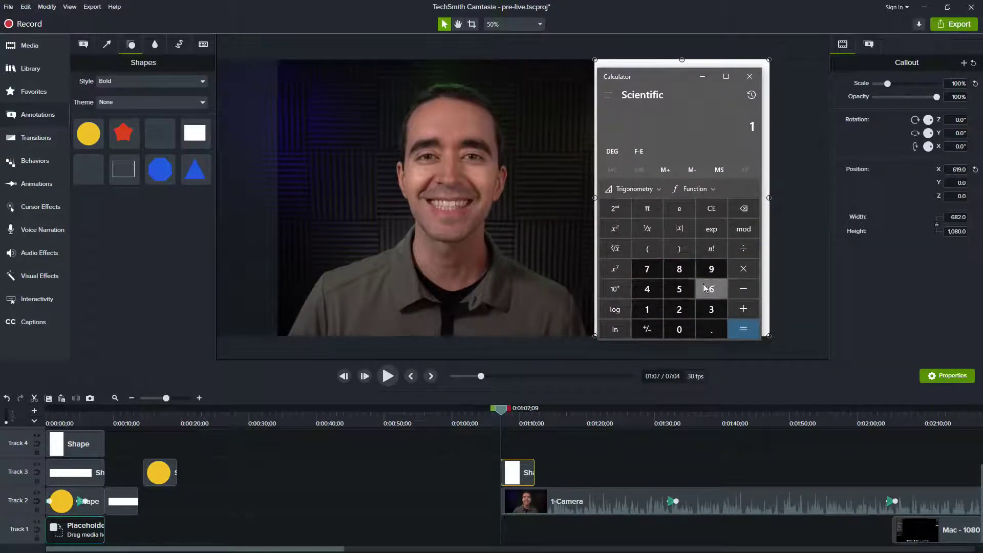
click(711, 271)
click(679, 309)
click(678, 329)
click(743, 248)
click(709, 308)
click(743, 329)
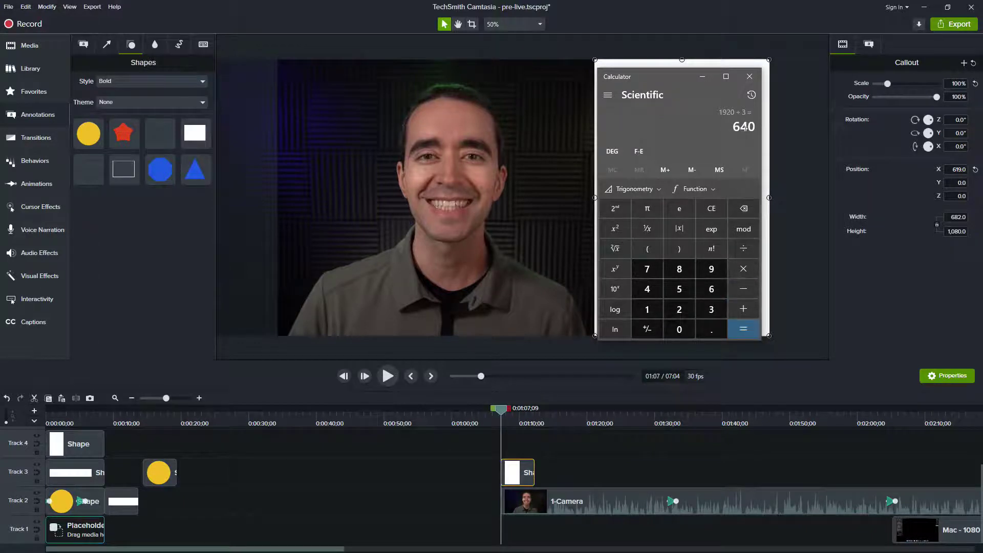
drag(653, 77, 982, 215)
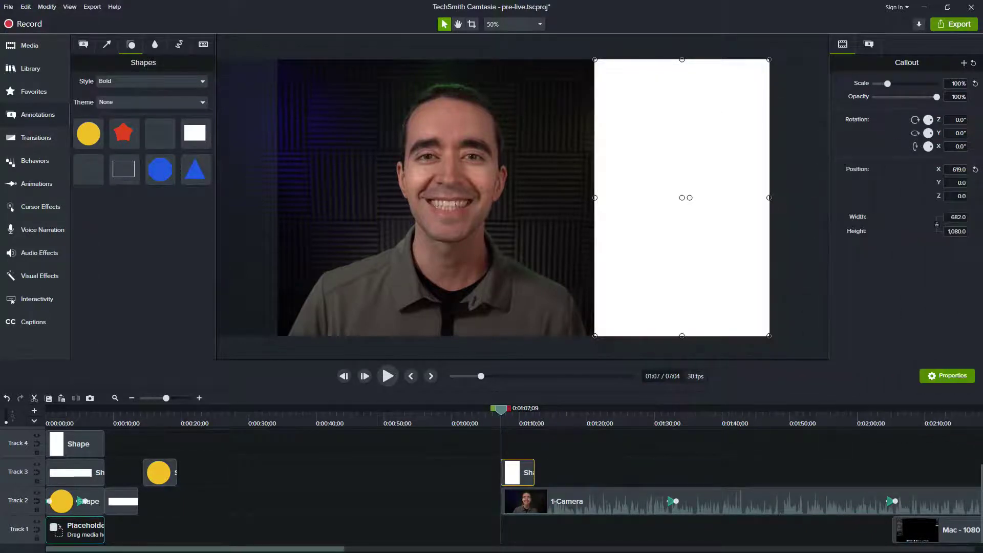
Set the white rectangle's width to 640 and align it with the canvas's right edge at X 640.
click(950, 218)
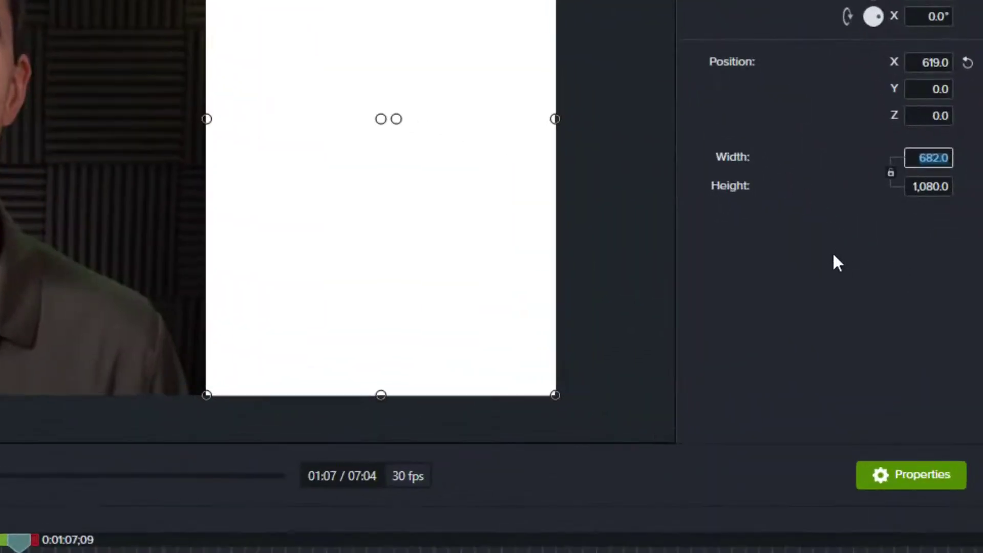
text(640)
key(Return)
key(Down)
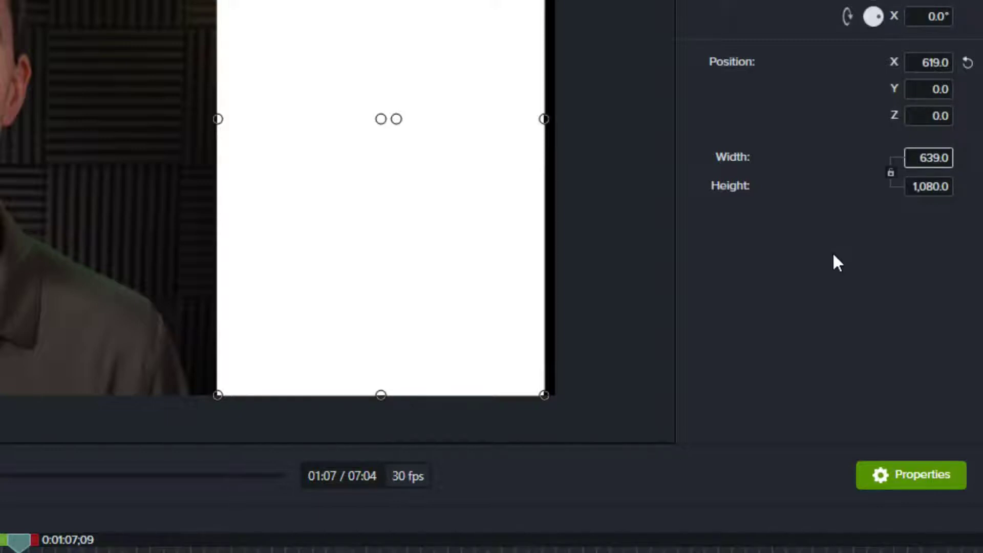
double_click(924, 158)
text(641)
key(Return)
drag(446, 189, 462, 184)
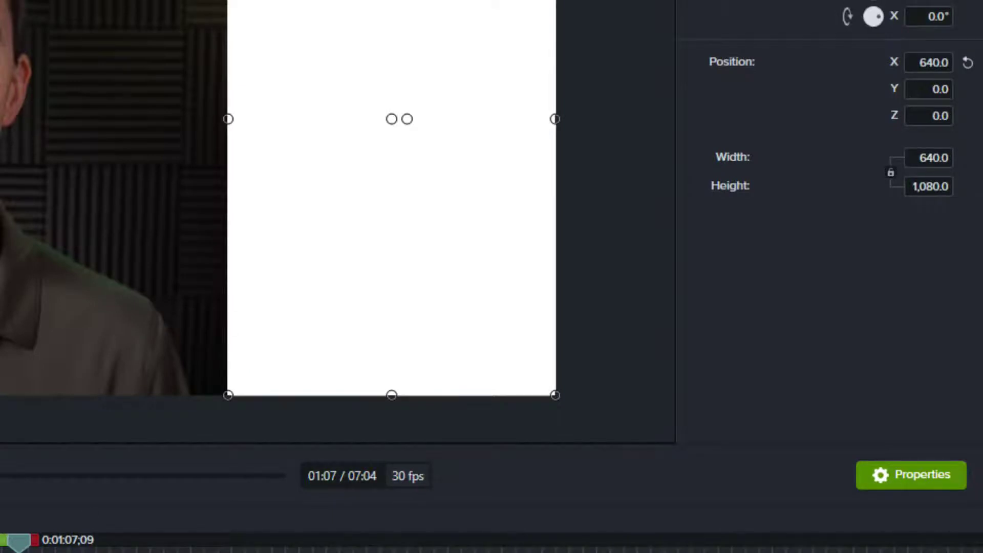
Add a white rectangle spanning the canvas's full 1,920 width along its upper edge, and set its height to 360.
drag(0, 0, 562, 35)
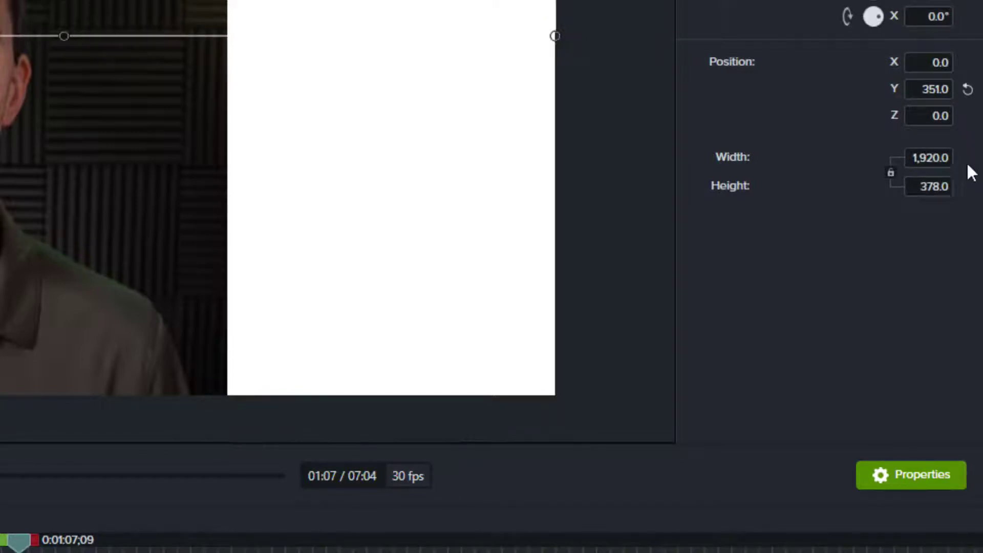
click(915, 187)
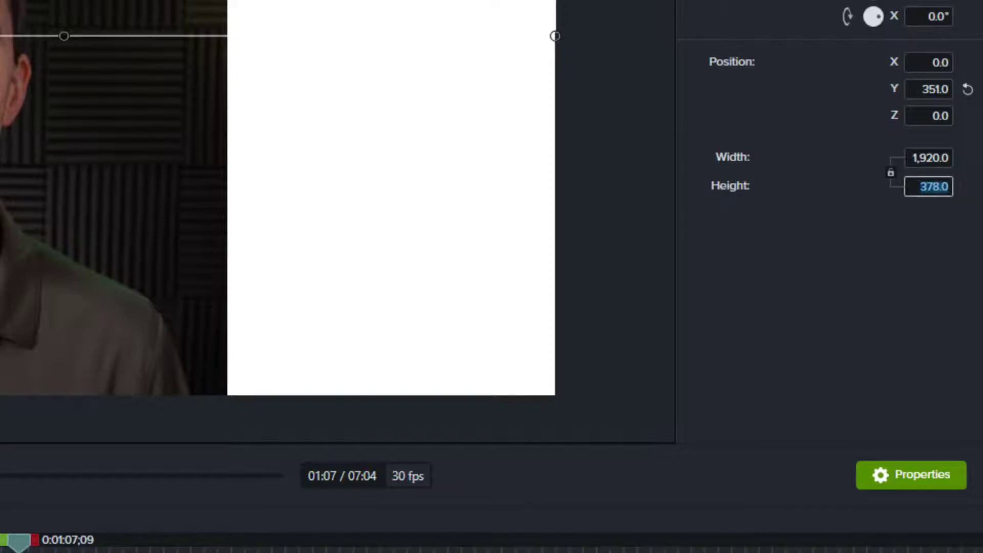
text(361)
key(Return)
click(30, 220)
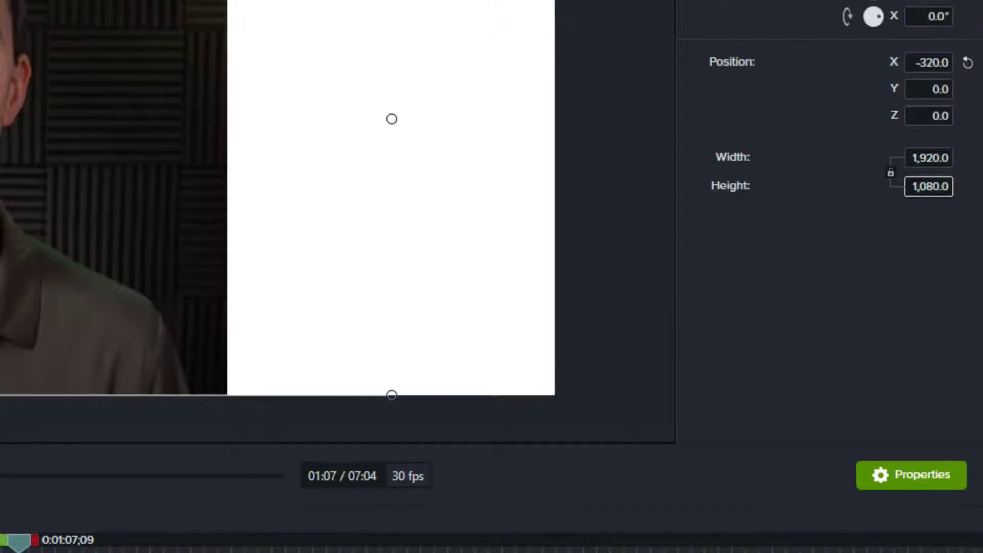
Move the full-width white rectangle up to Y 360, flush with the canvas's top edge.
drag(51, 552, 52, 547)
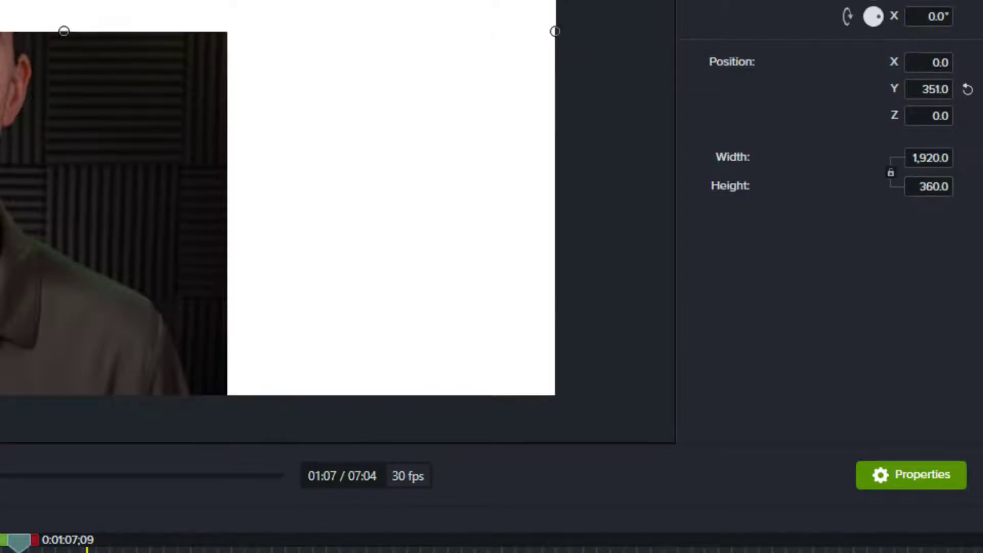
mouse_move(307, 11)
mouse_down()
mouse_move(337, 6)
mouse_move(307, 6)
mouse_up()
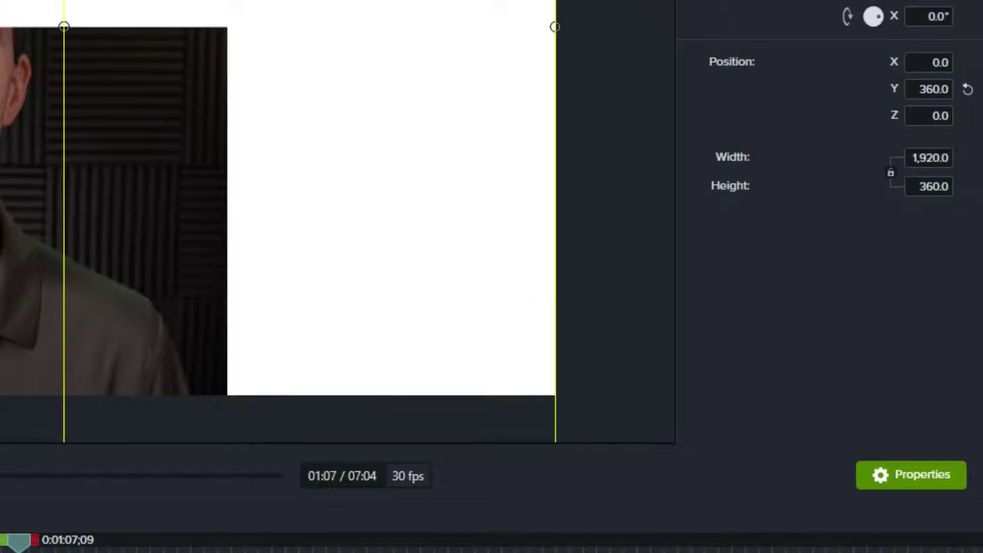
mouse_move(307, 6)
mouse_down()
mouse_move(307, 375)
mouse_move(307, 8)
mouse_up()
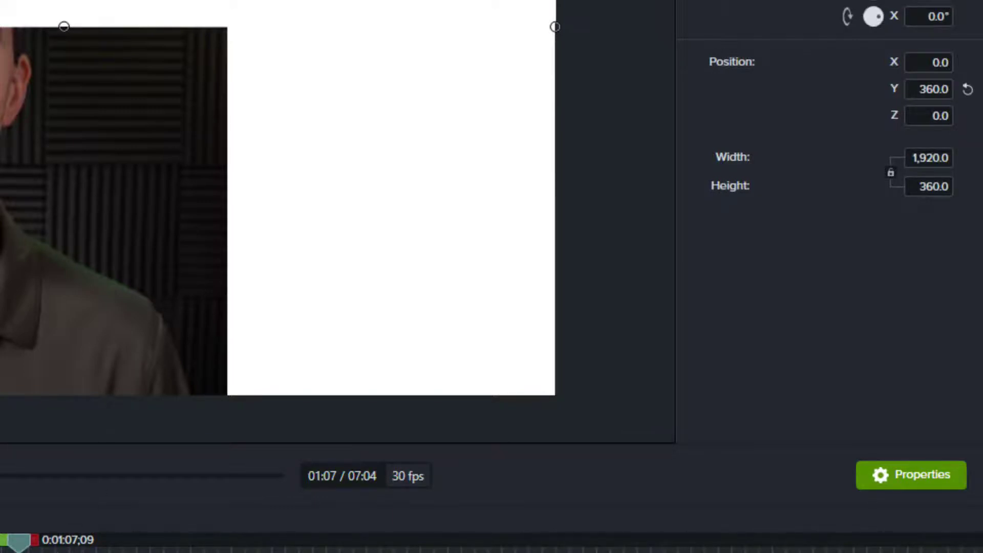
With the playhead at 0:01:08;20, move the full-width rectangle above the canvas to Y 720.
key(ctrl+comma)
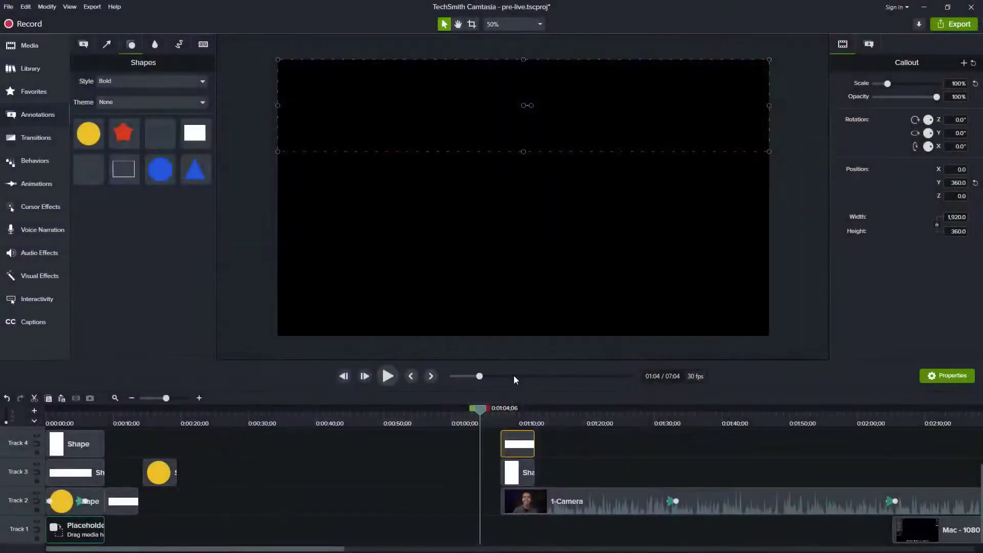
click(510, 417)
click(640, 231)
drag(410, 116, 409, 24)
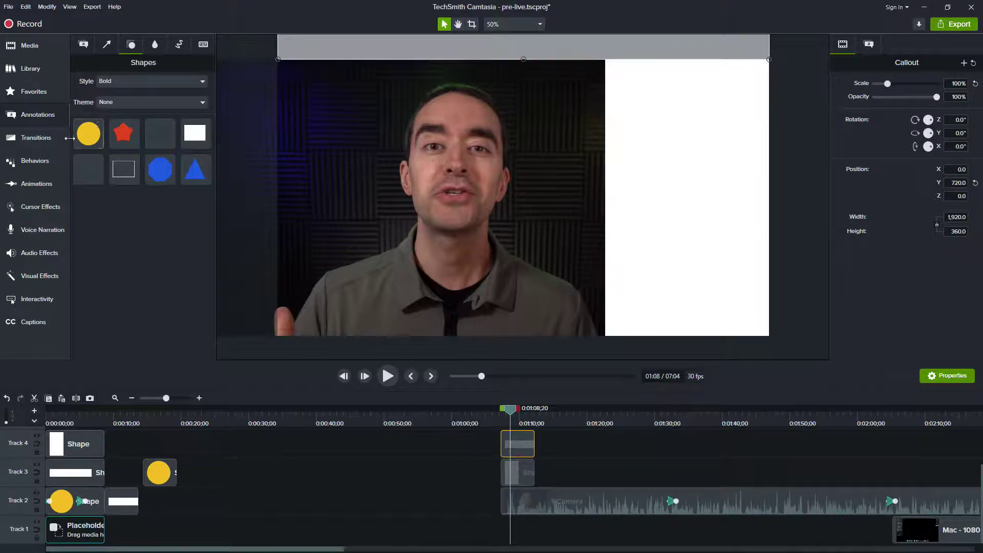
Add a 200 by 200 yellow circle, place its clip on Track 3 after the white rectangle, and go to 0:01:16;23.
drag(88, 133, 567, 226)
drag(527, 524, 576, 460)
click(564, 419)
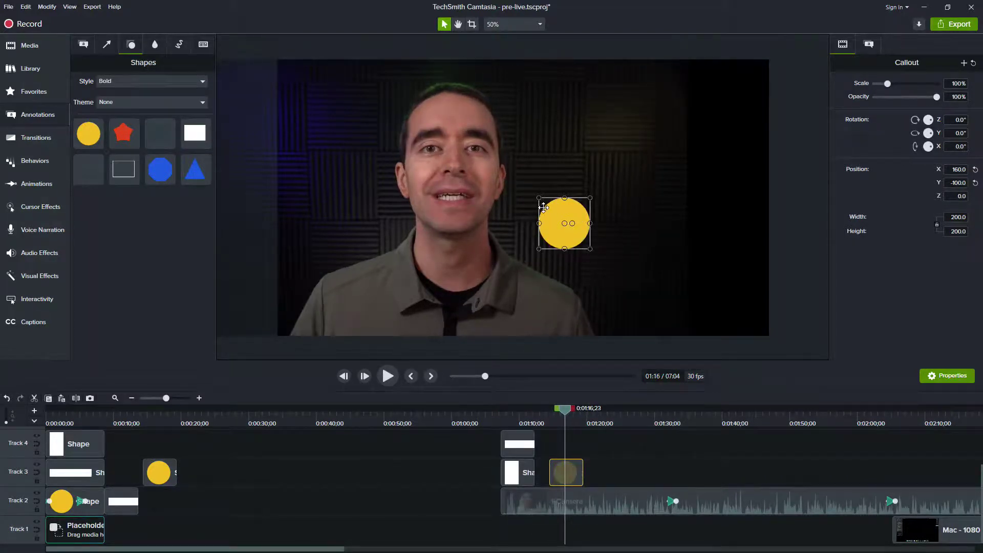
Enlarge the yellow circle to about 4,080 by 4,080, far beyond the canvas.
scroll(544, 206, down, 4)
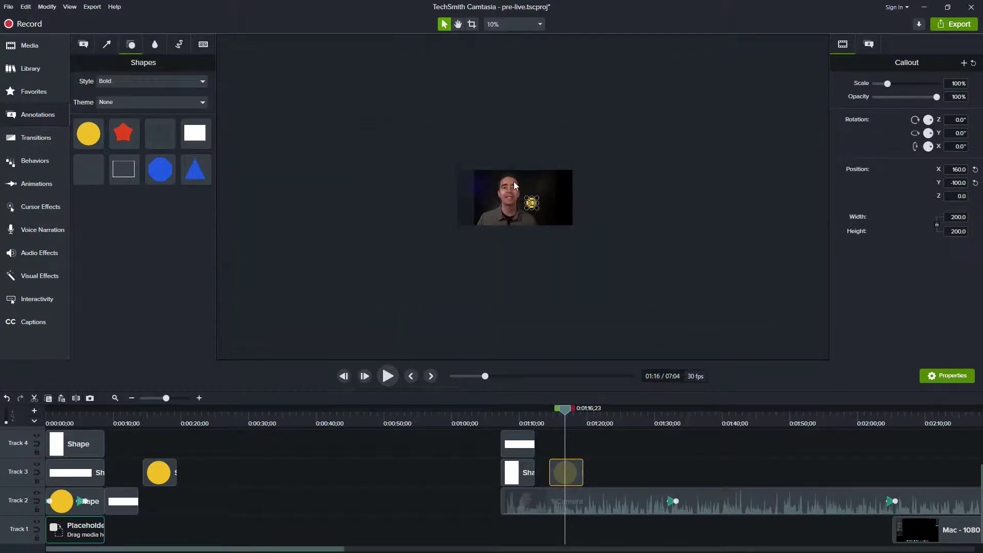
drag(524, 194, 237, 3)
drag(436, 162, 509, 256)
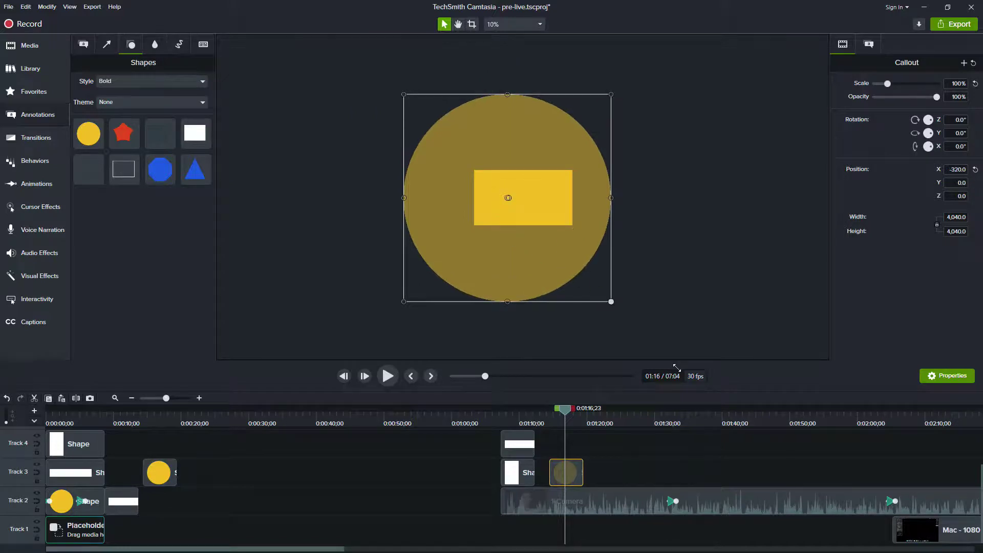
drag(574, 261, 682, 345)
drag(648, 316, 688, 347)
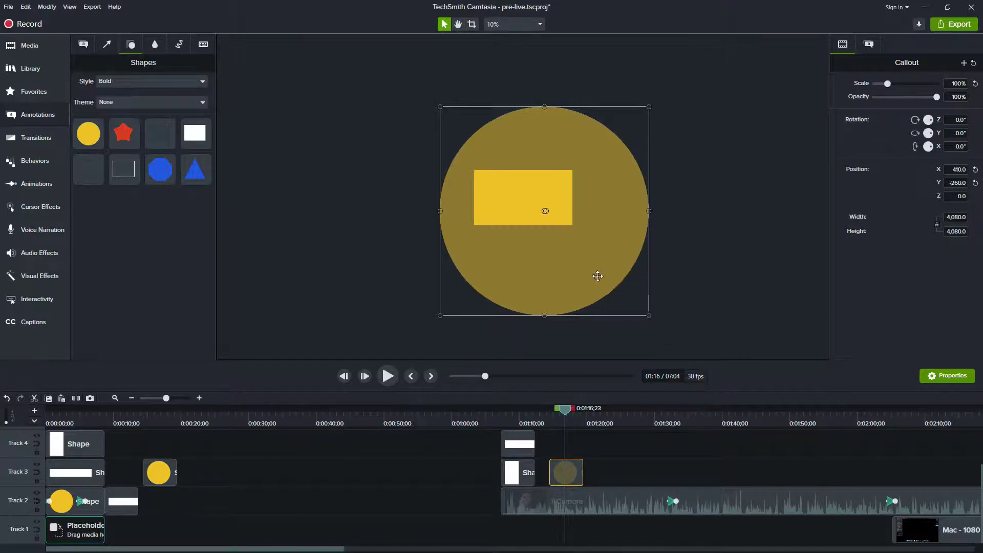
Move the large yellow circle to X 2,310 and Y 0 so its curved edge covers the canvas's right third.
drag(549, 243, 644, 229)
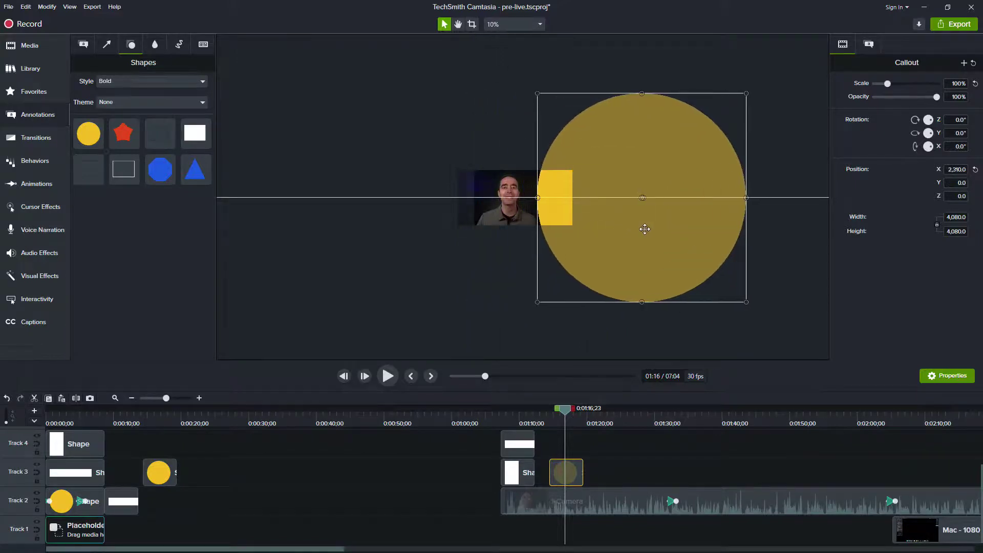
scroll(511, 230, up, 8)
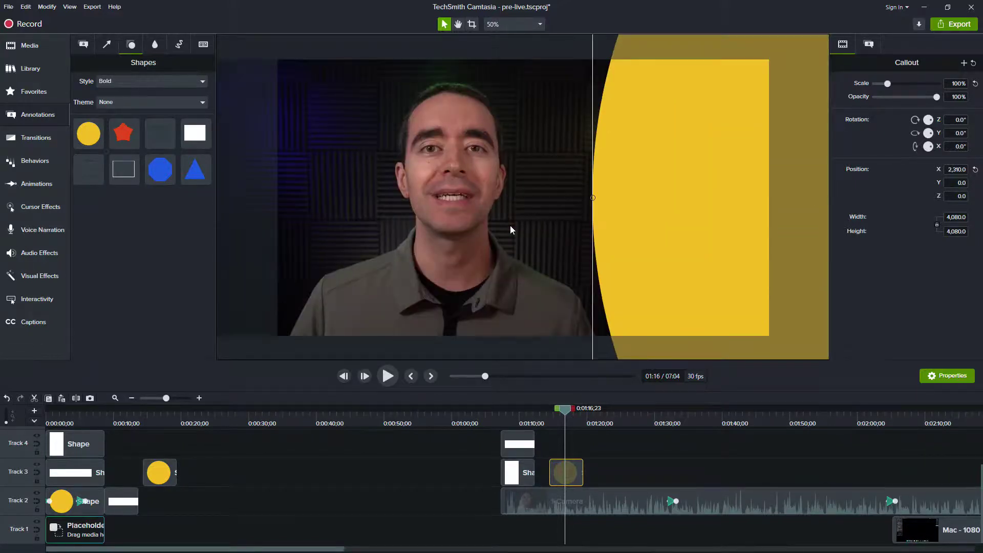
scroll(510, 229, down, 2)
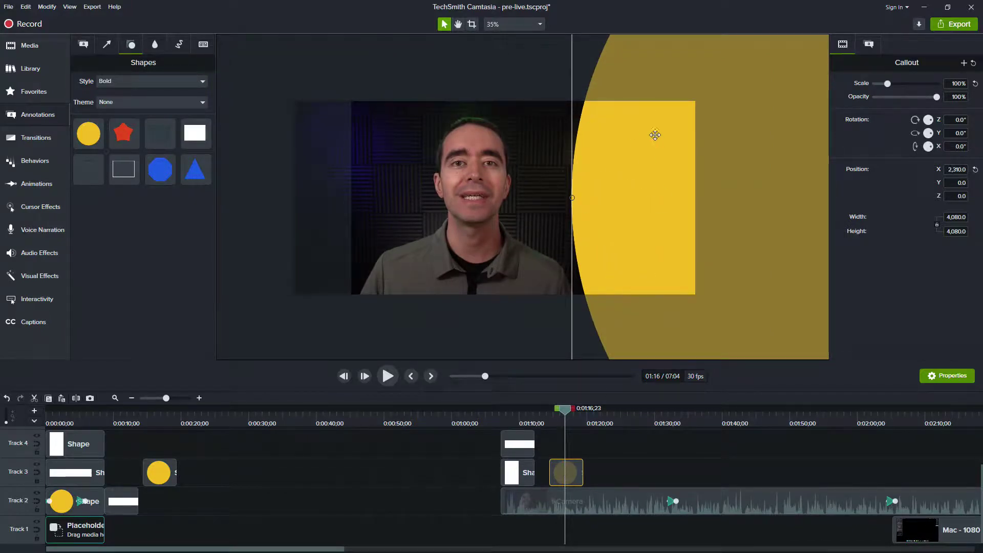
Move the 640-wide white rectangle clip to Track 1 beneath the circle as a guide, and align the circle's edge with it at X 2,360.
click(520, 424)
click(555, 415)
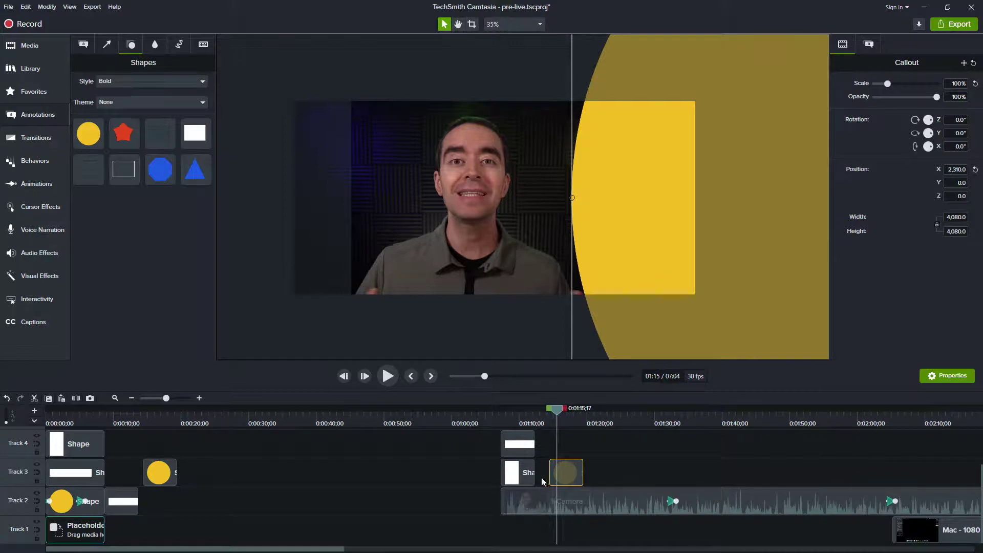
drag(515, 476, 563, 546)
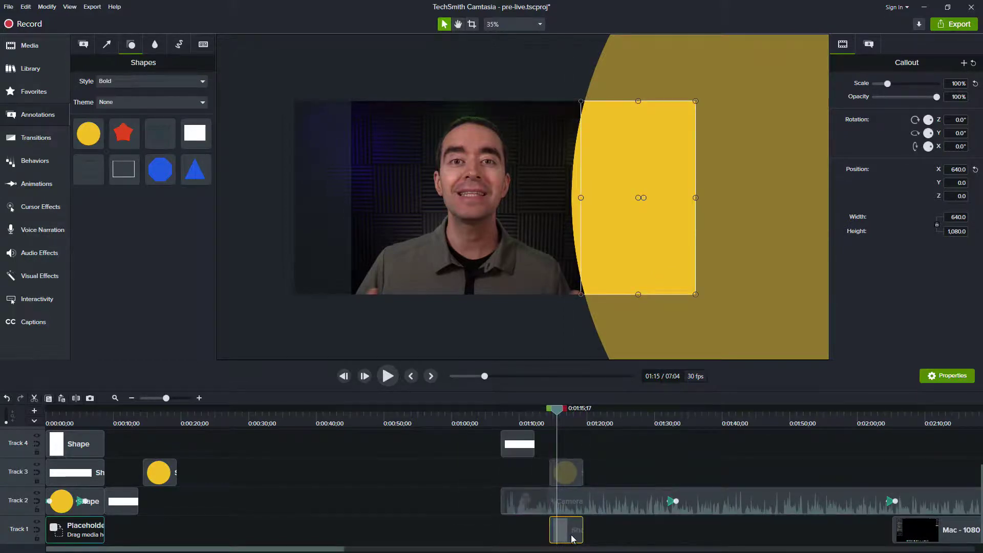
click(566, 421)
mouse_move(764, 207)
mouse_down()
mouse_move(756, 204)
mouse_move(766, 207)
mouse_up()
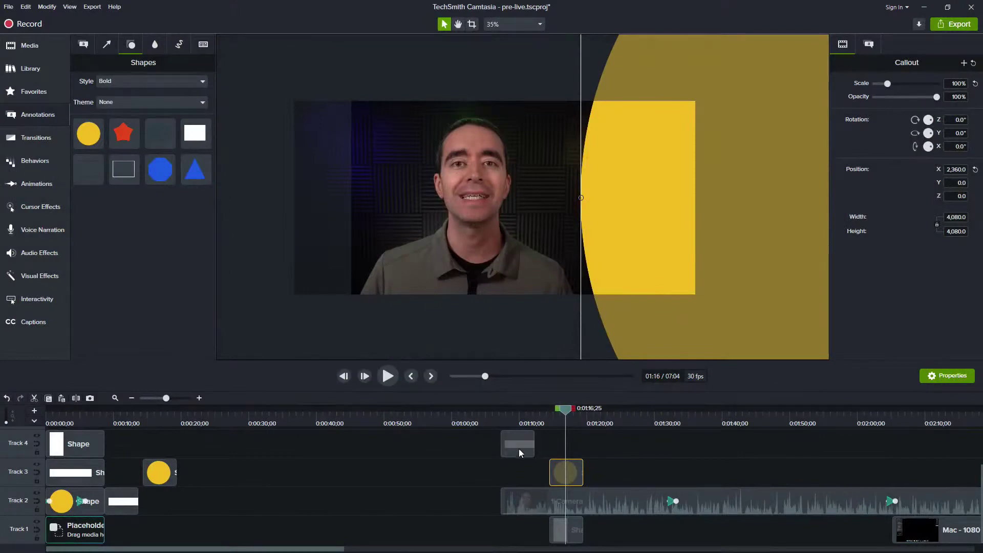
Overlay the 1,920-wide rectangle clip on the circle as a guide at Y 360, and raise the circle's leftmost point to its lower edge at Y 180.
click(527, 444)
drag(531, 447, 567, 448)
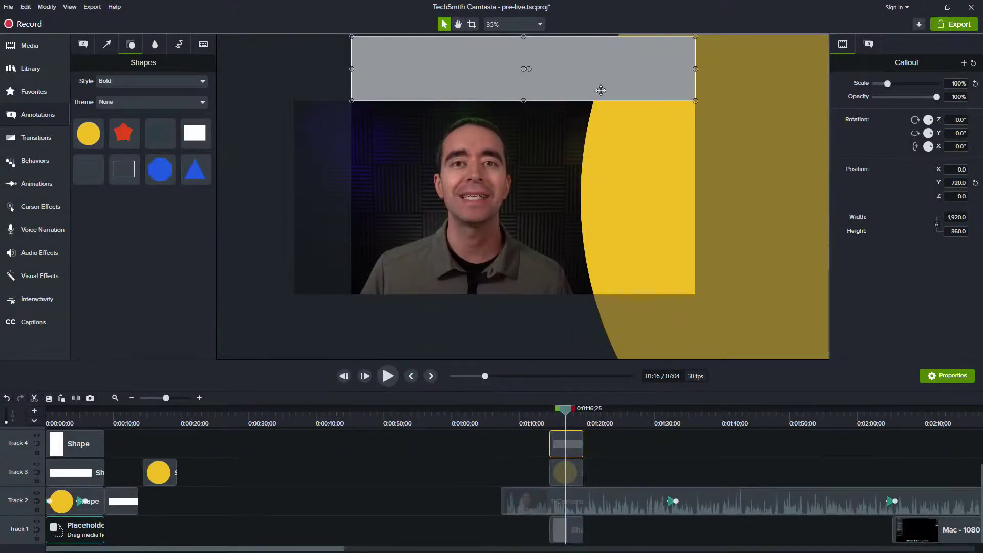
drag(751, 223, 766, 183)
drag(509, 90, 504, 152)
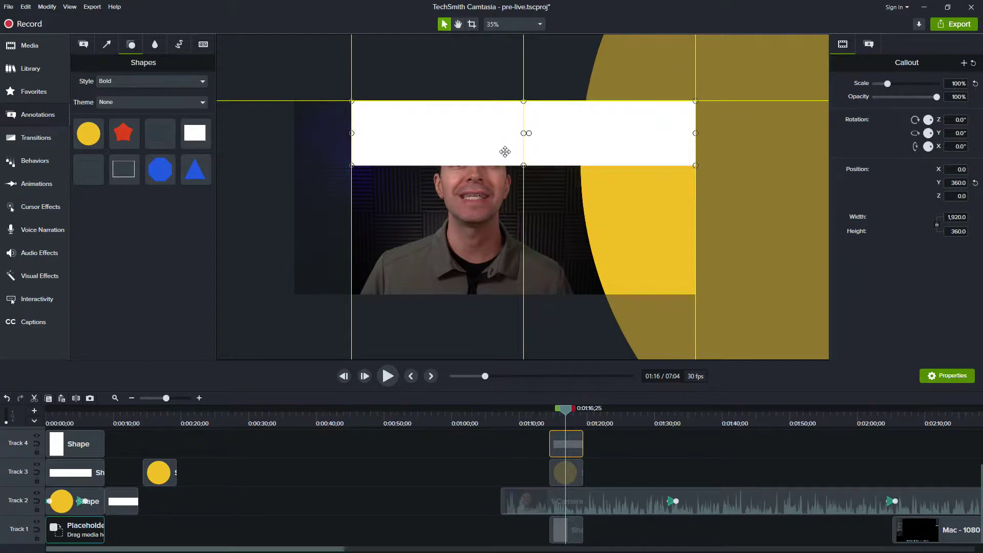
drag(813, 208, 798, 207)
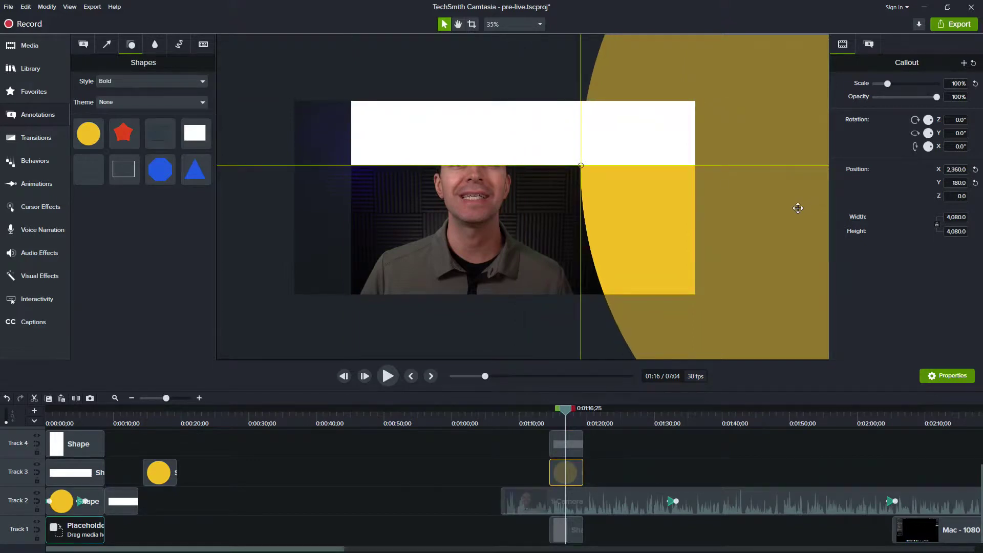
drag(797, 208, 791, 206)
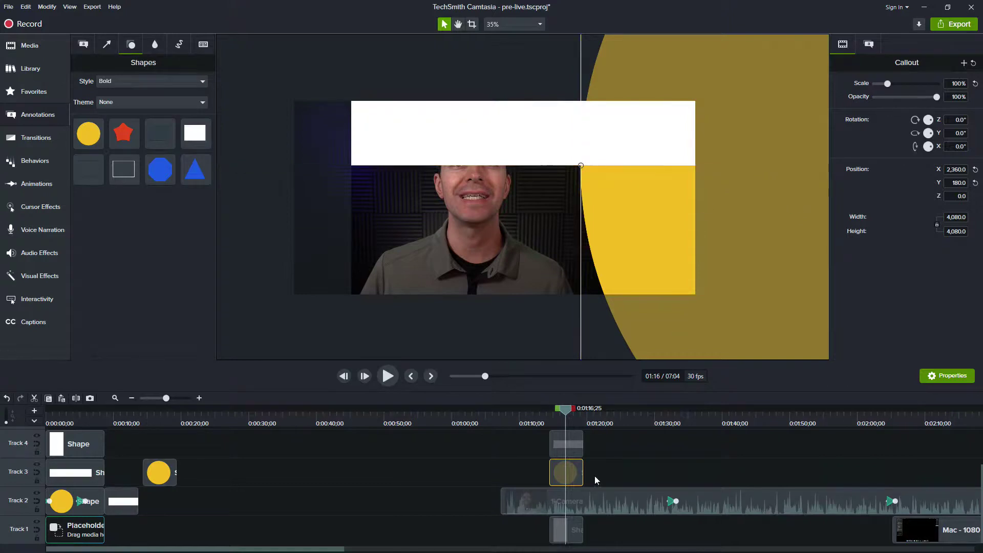
Move the 640-wide rectangle clip to Track 5, and shift both white rectangles off the canvas, the wide one upward and the tall one to X 1,280.
drag(561, 534, 562, 482)
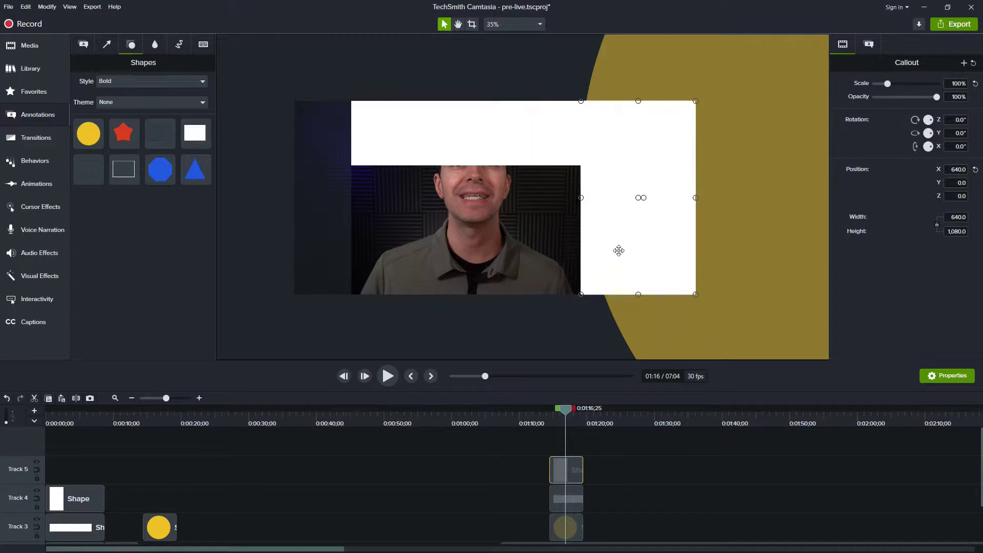
click(544, 144)
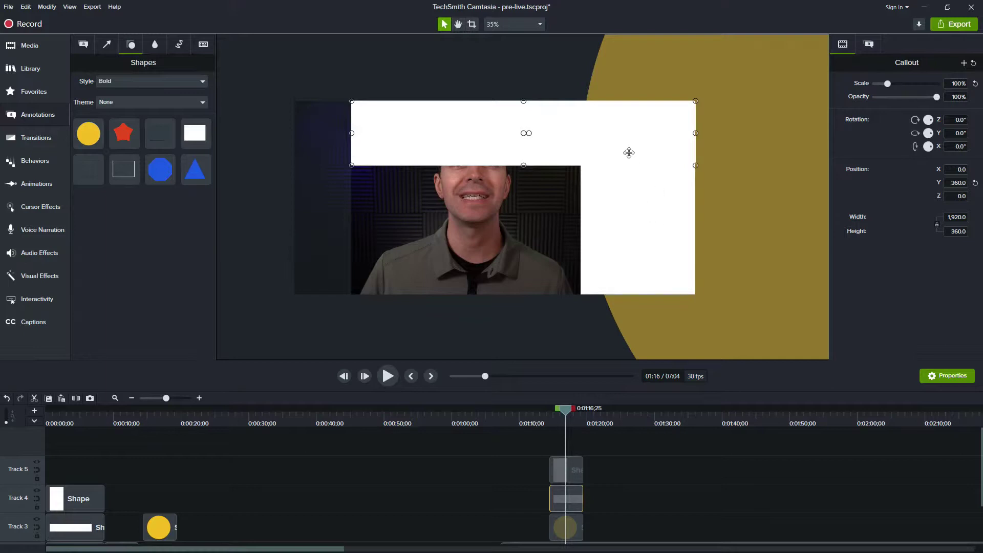
drag(619, 157, 577, 83)
drag(614, 204, 738, 206)
scroll(558, 176, up, 2)
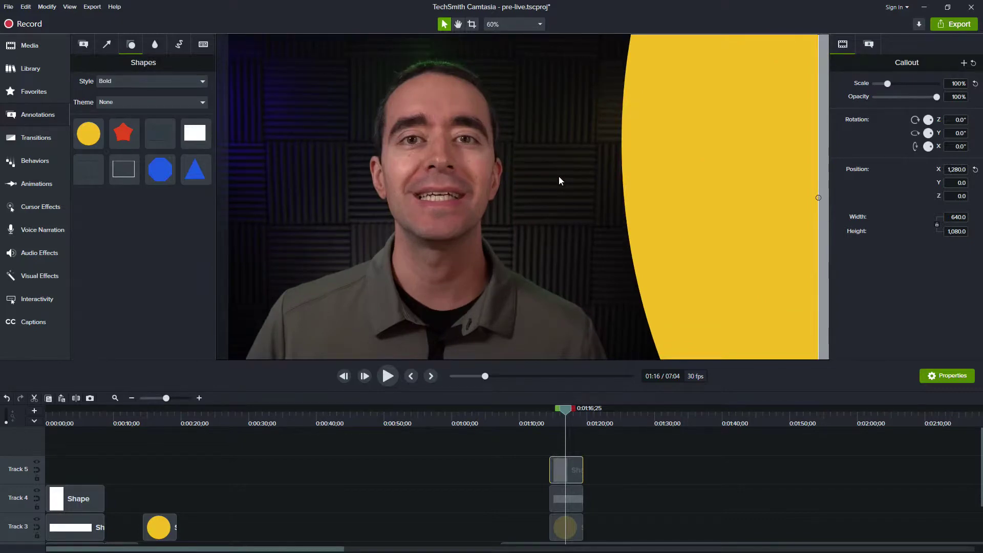
scroll(558, 176, down, 1)
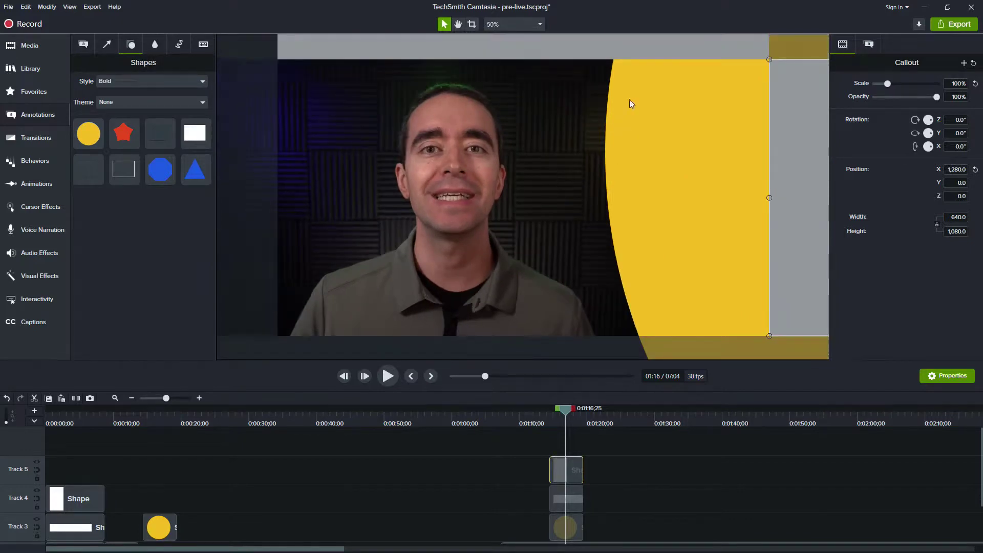